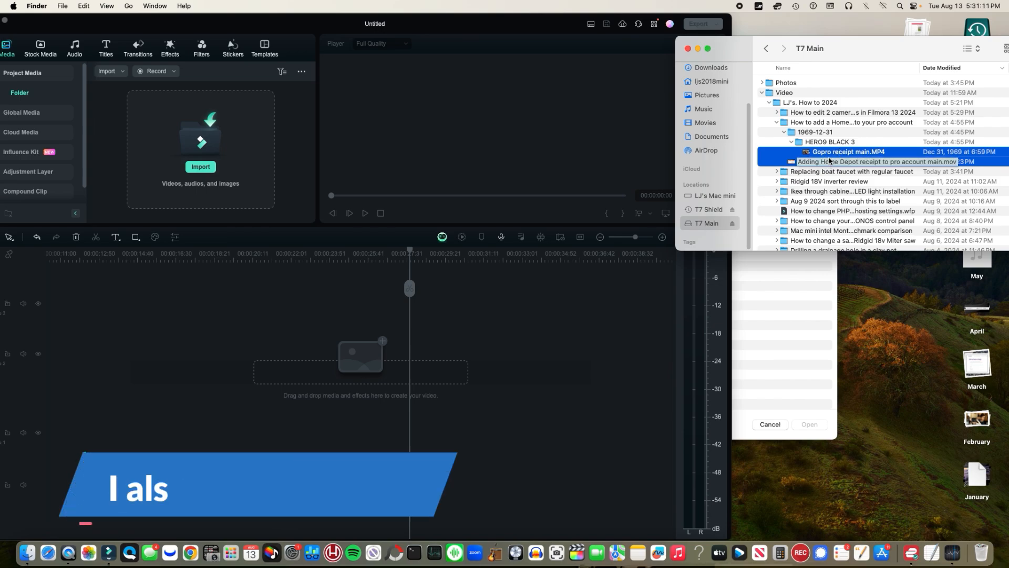
- Import the Gopro receipt main and Adding Home Depot receipt to pro account main clips into the project, with proxy files
drag(785, 160, 120, 141)
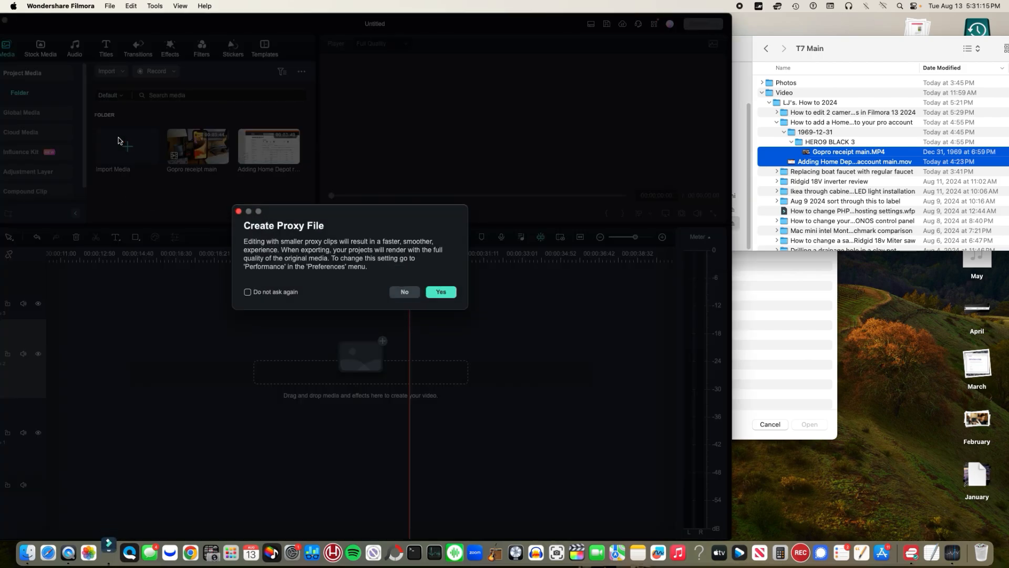
click(444, 290)
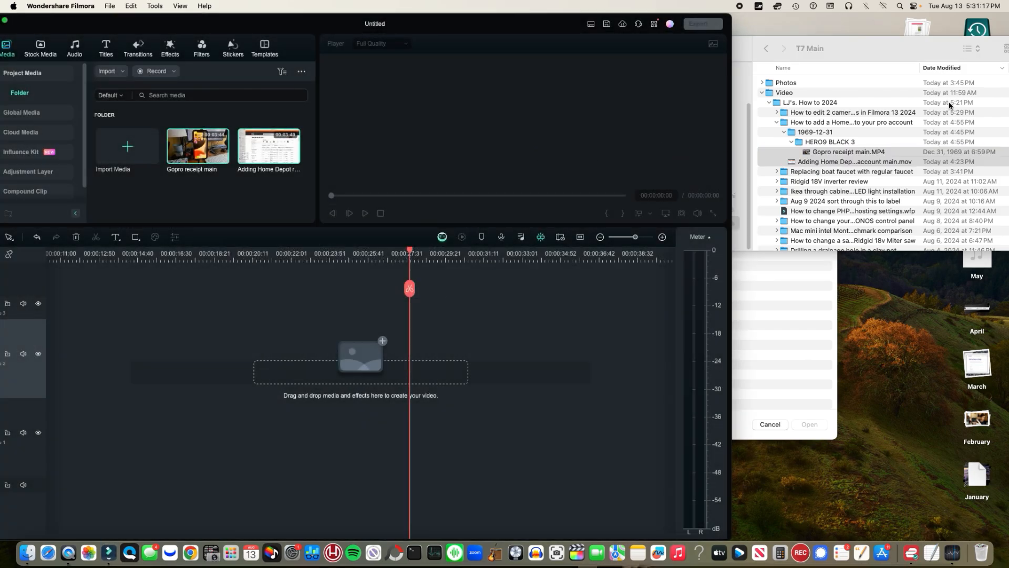
- Close the file browser window and expand the video editor window to fill the screen
drag(839, 55, 662, 165)
key(super+w)
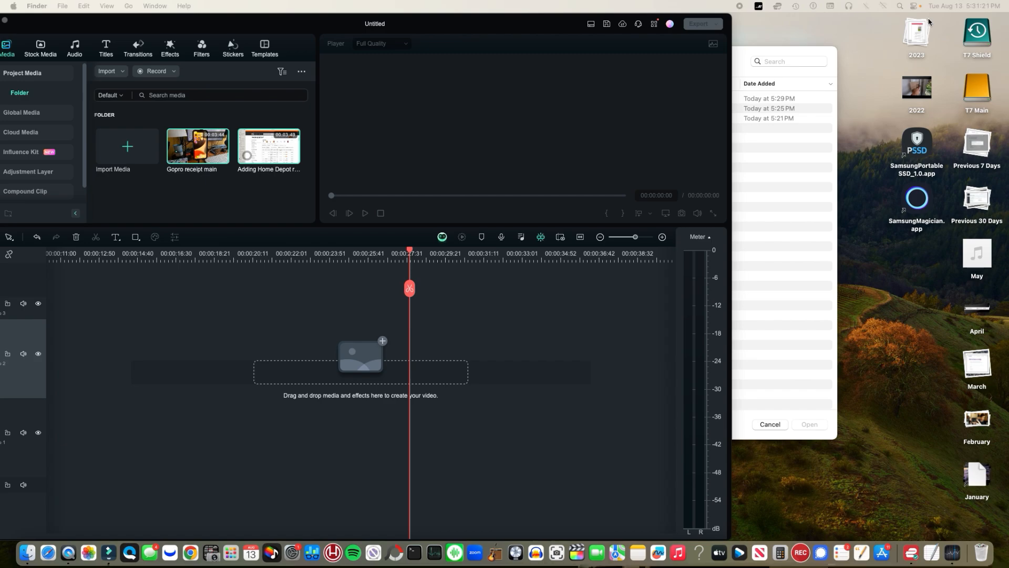
drag(444, 22, 606, 18)
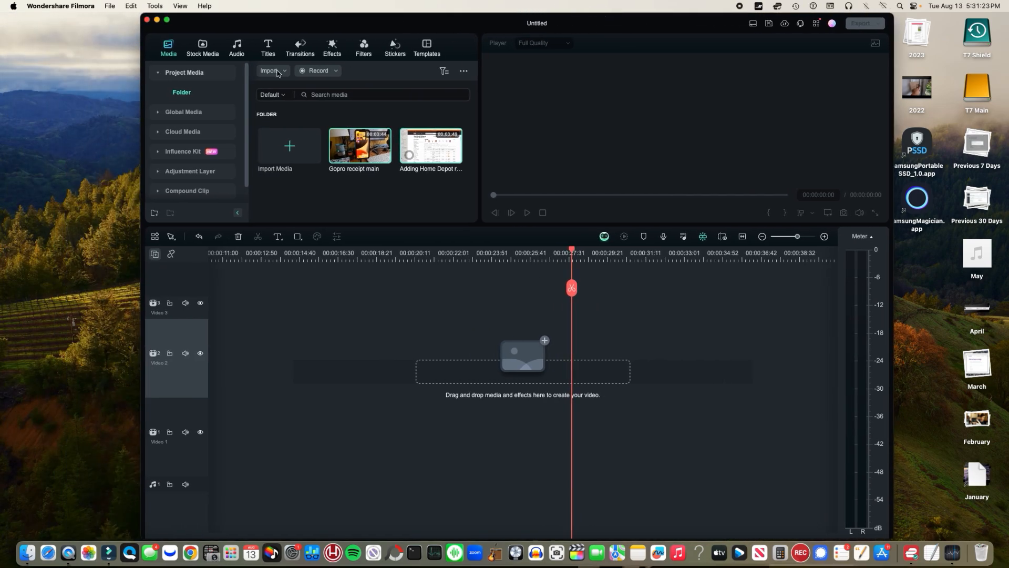
click(166, 20)
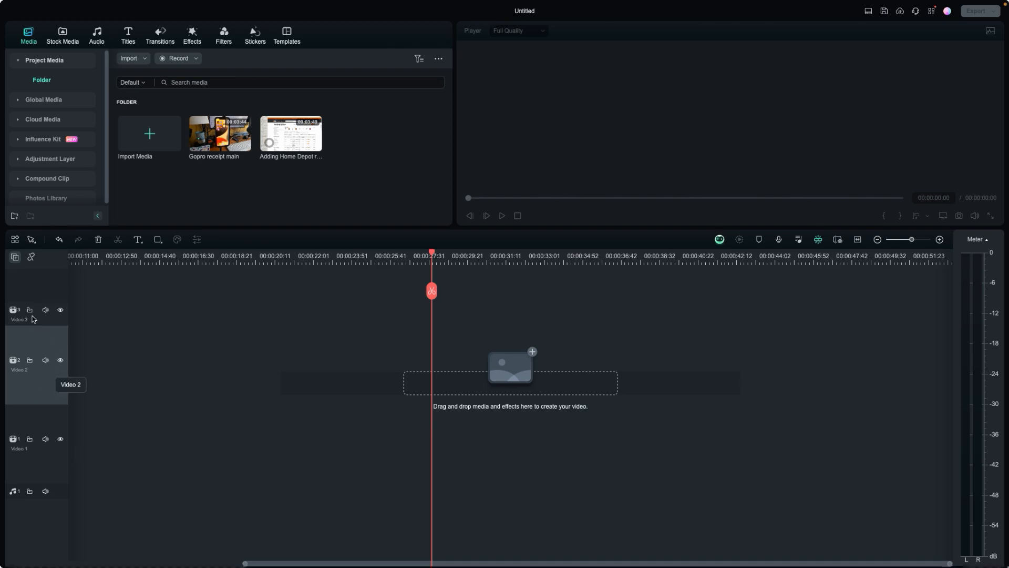
- Place the Adding Home Depot receipt clip on the Video 2 track and the Gopro receipt main clip on Video 1
click(15, 257)
click(291, 138)
drag(291, 138, 73, 374)
drag(169, 360, 453, 362)
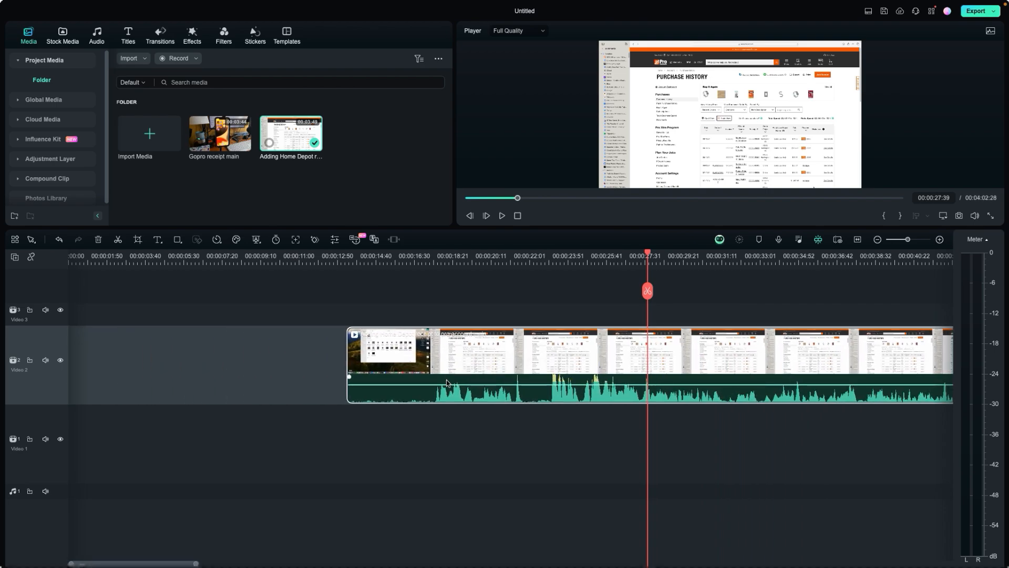
drag(228, 137, 292, 470)
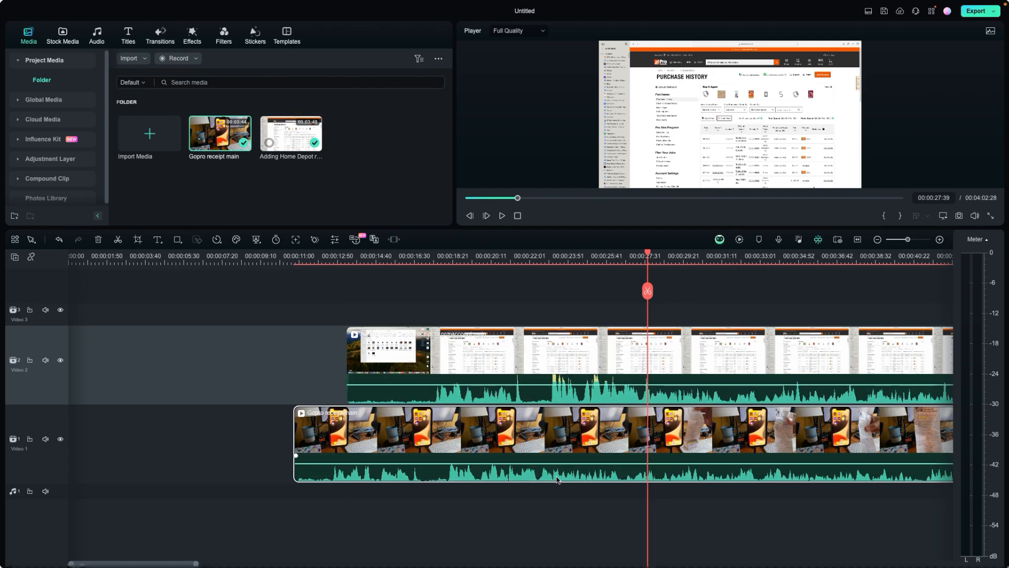
- Align the Gopro clip's audio waveform with the Video 2 clip and check the sync by playing from the shared spike at 00:00:21:27
drag(543, 451, 651, 460)
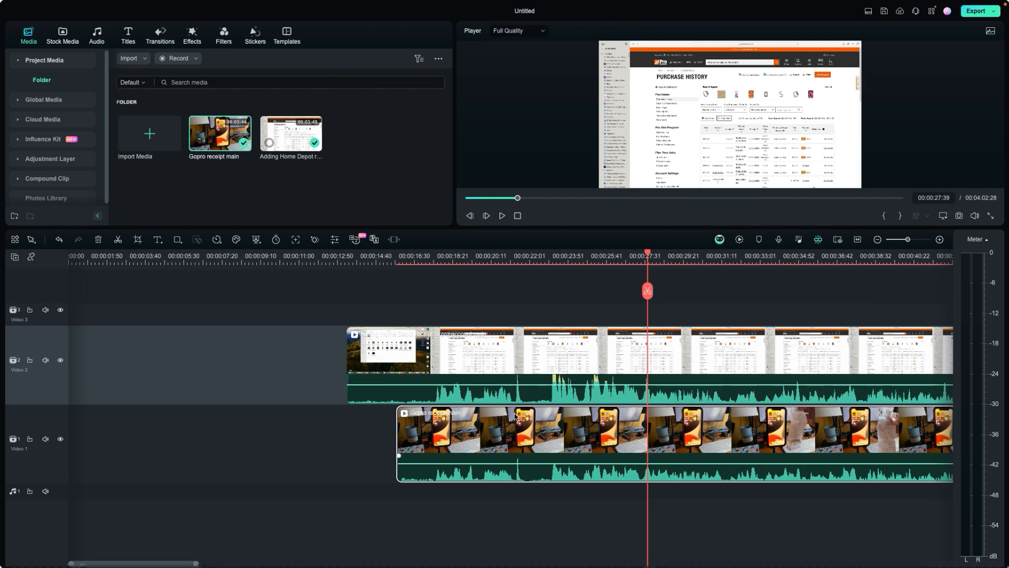
click(940, 239)
click(939, 240)
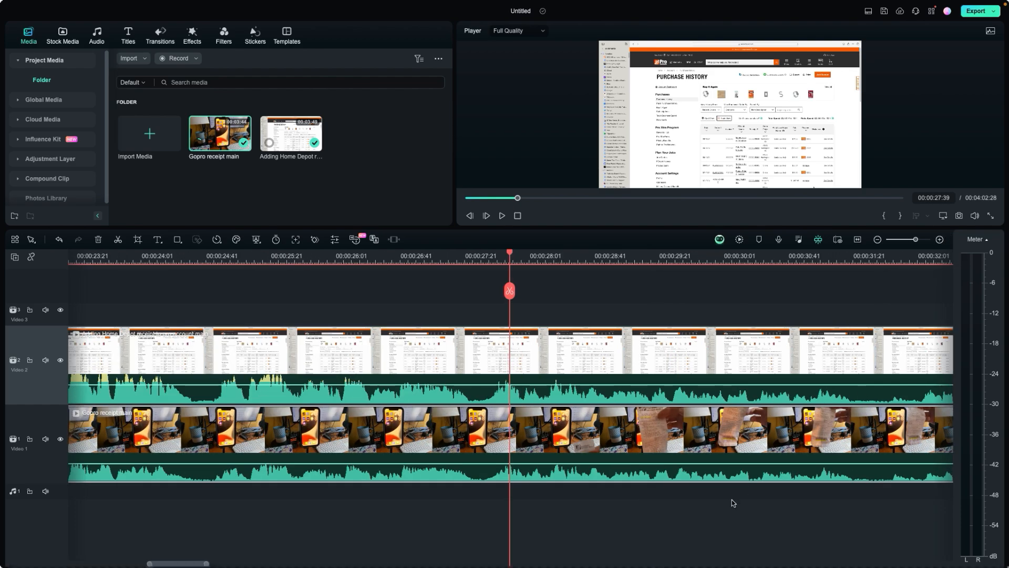
mouse_move(167, 564)
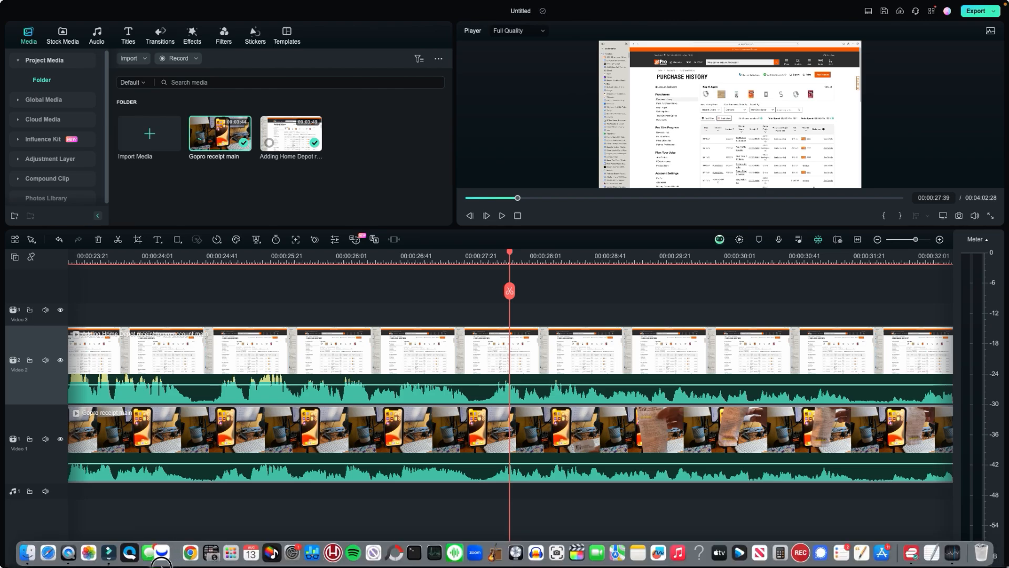
drag(184, 563, 161, 563)
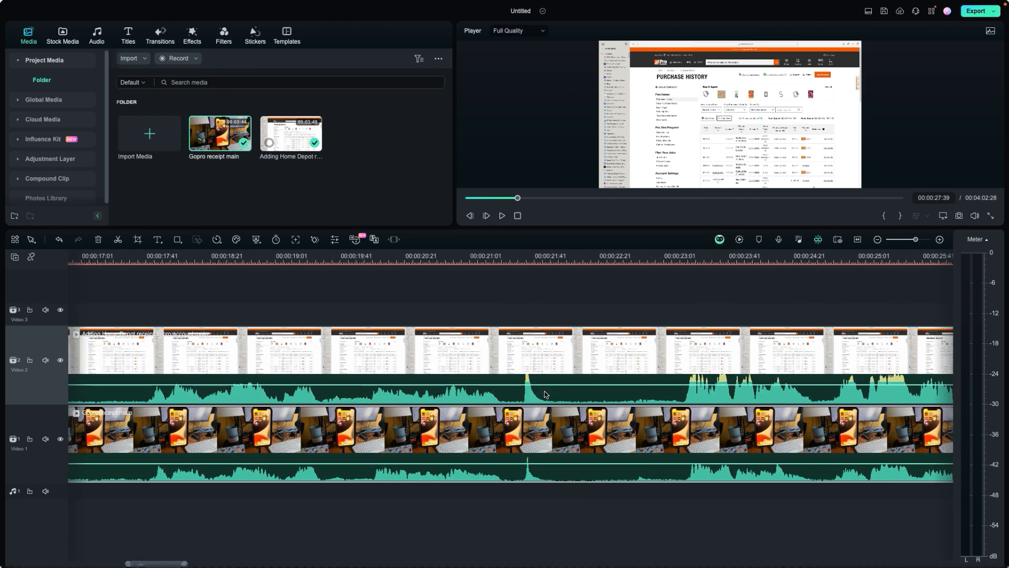
click(523, 258)
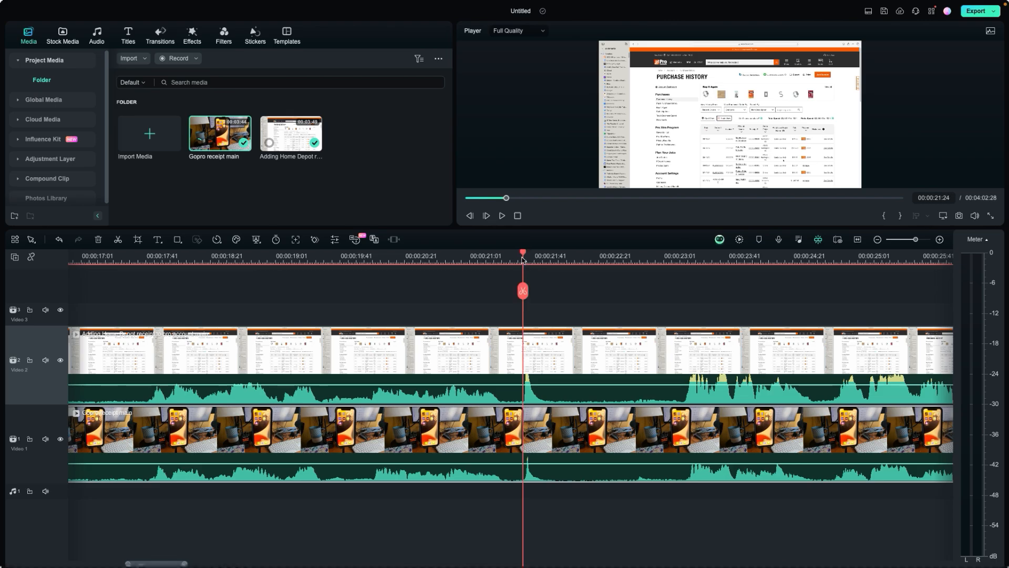
drag(523, 255, 528, 258)
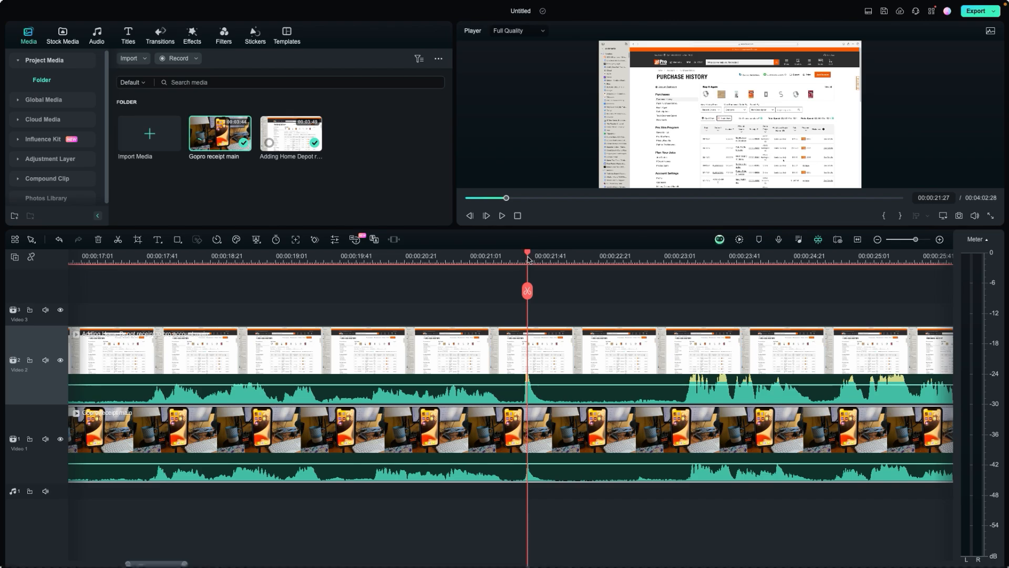
click(503, 216)
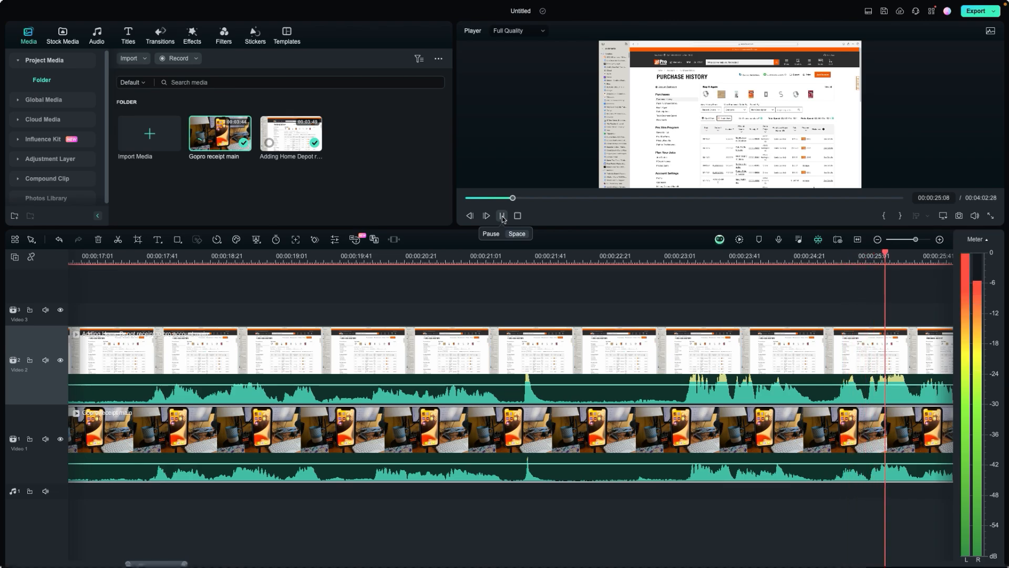
click(503, 216)
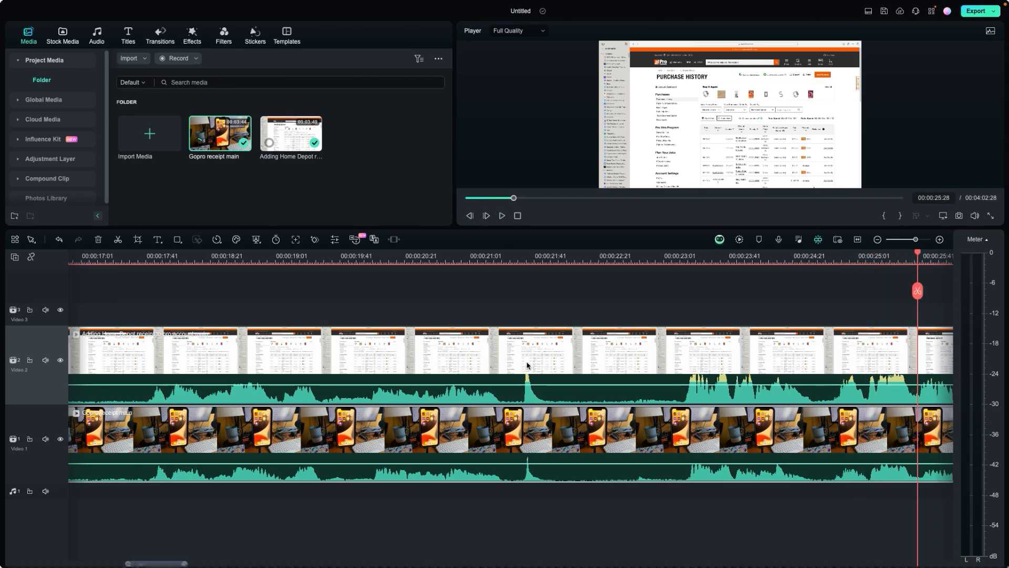
- Shift the Gopro clip slightly earlier to hear the mismatched audio, and undo the shift
drag(500, 442, 481, 444)
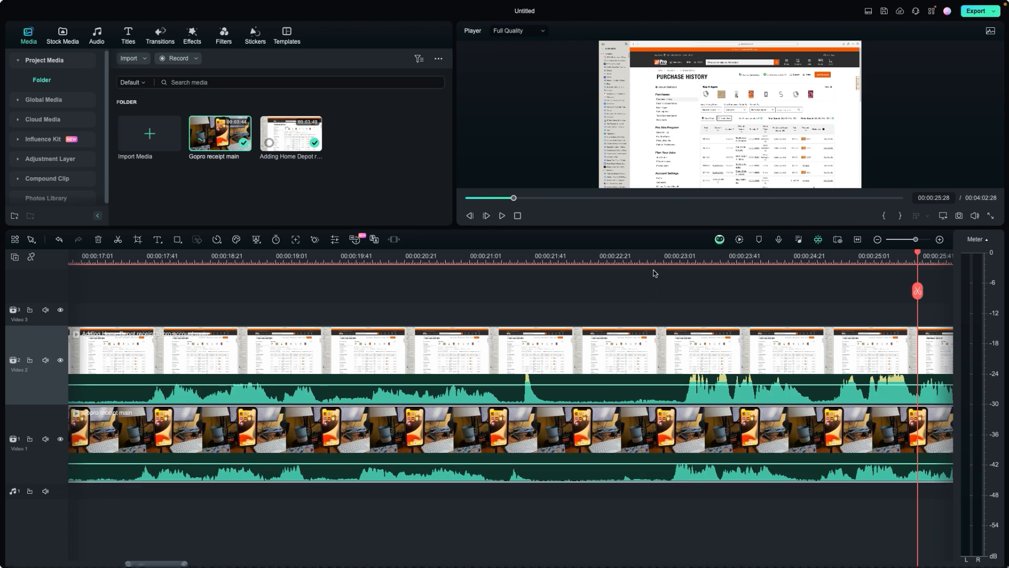
click(674, 258)
key(space)
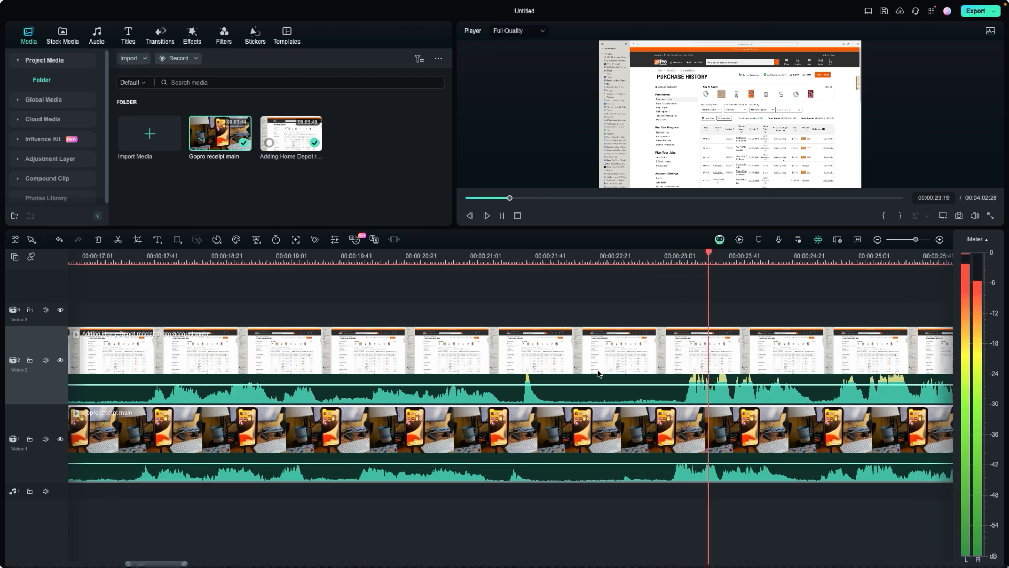
key(space)
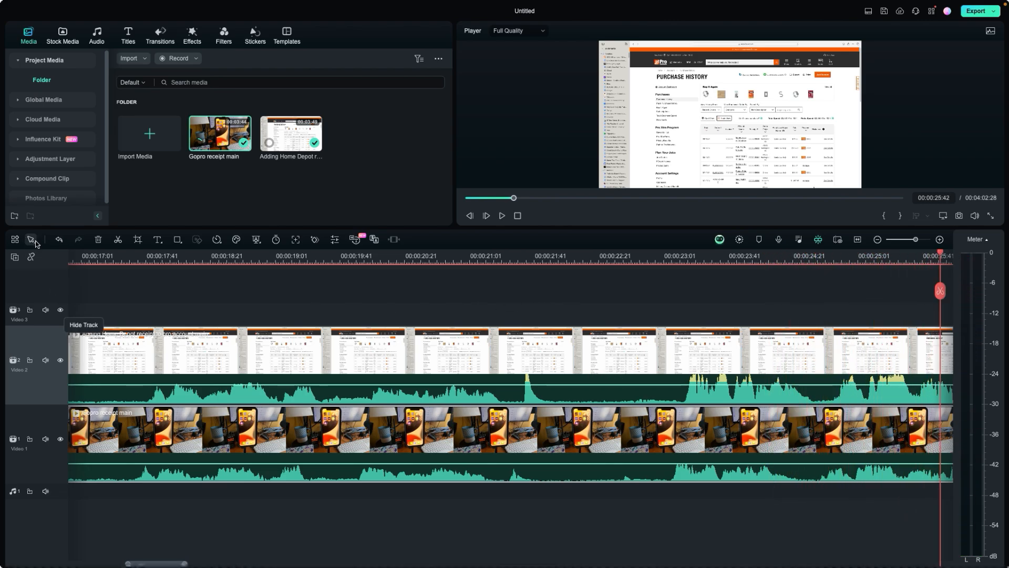
click(59, 240)
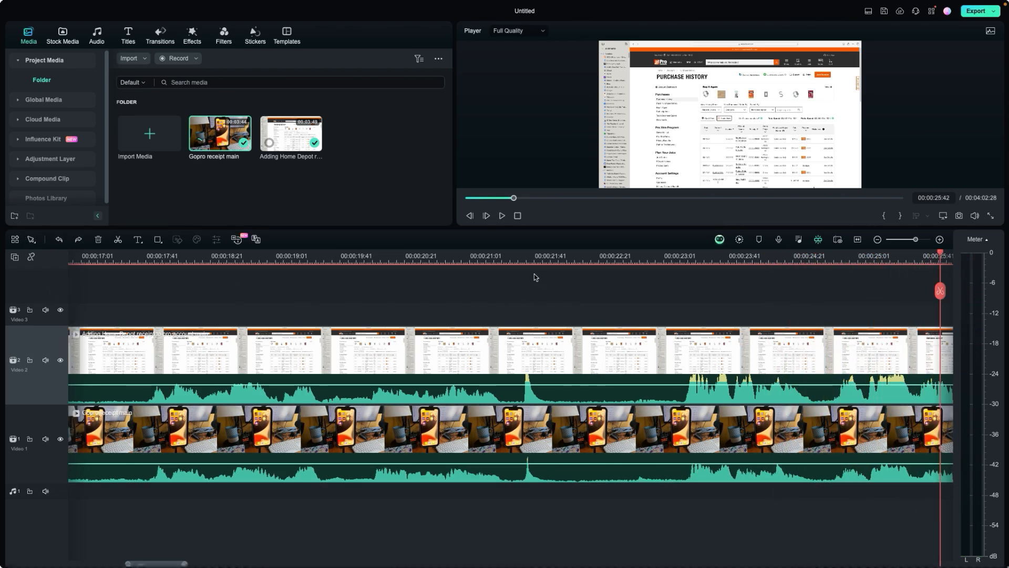
- Split both aligned clips at 00:00:22:20, just past the shared audio spike
click(527, 259)
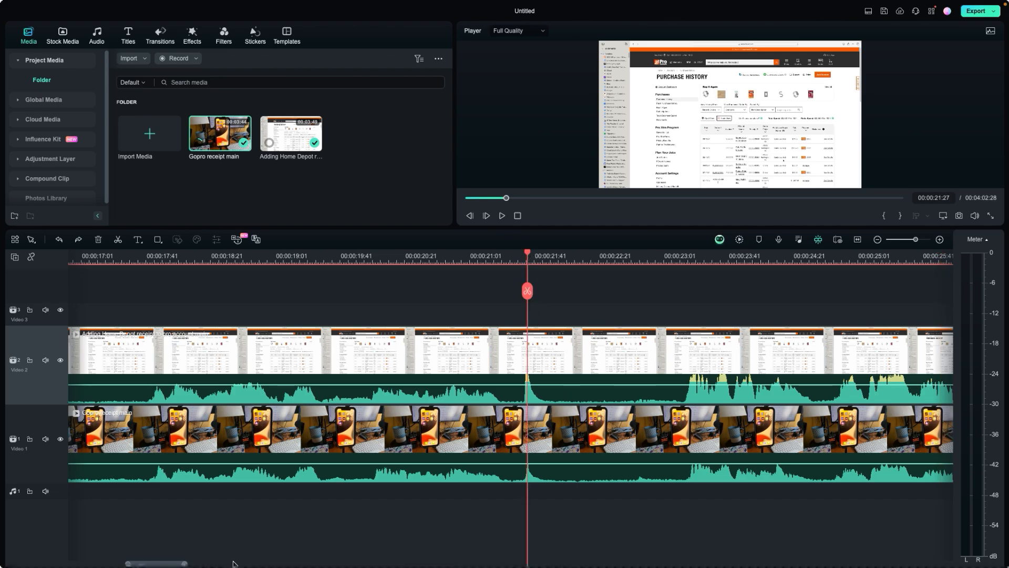
drag(148, 564, 132, 562)
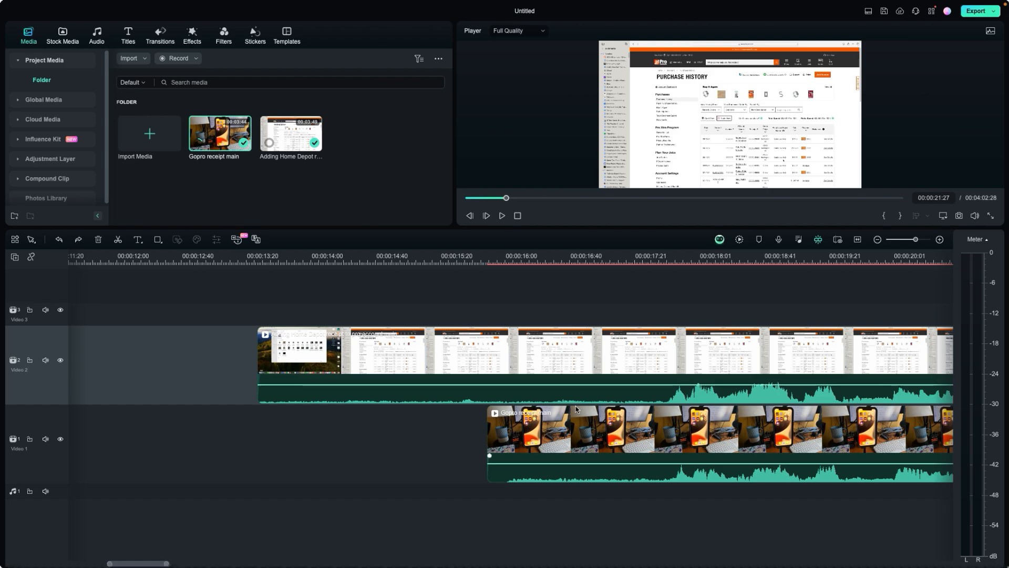
drag(145, 562, 164, 562)
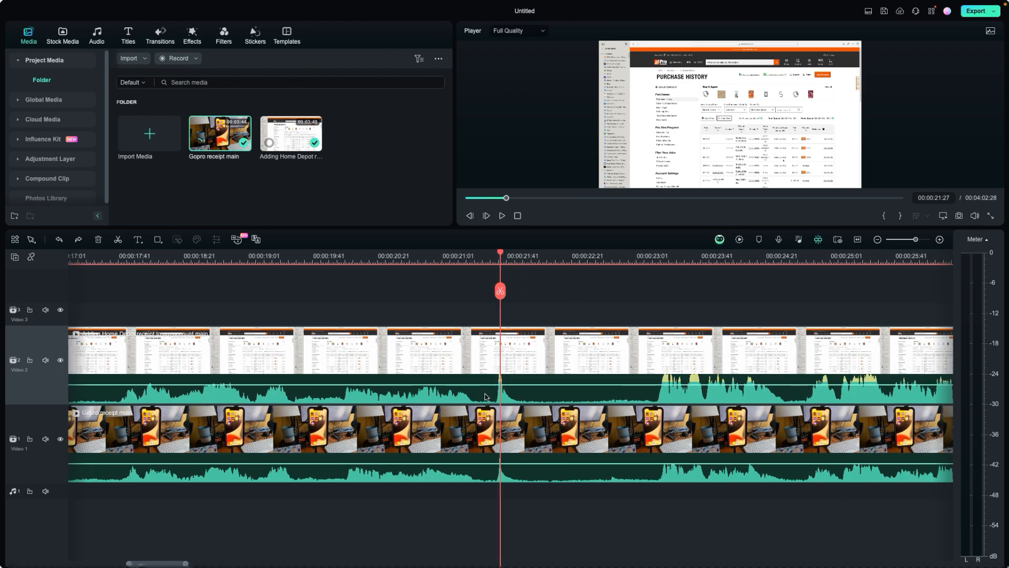
click(584, 255)
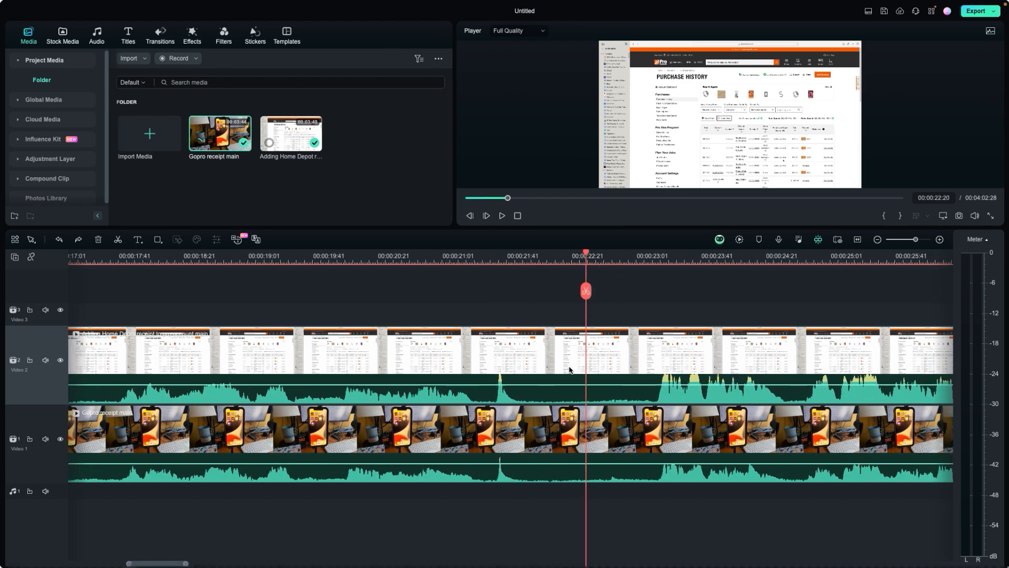
click(571, 369)
click(562, 441)
click(587, 291)
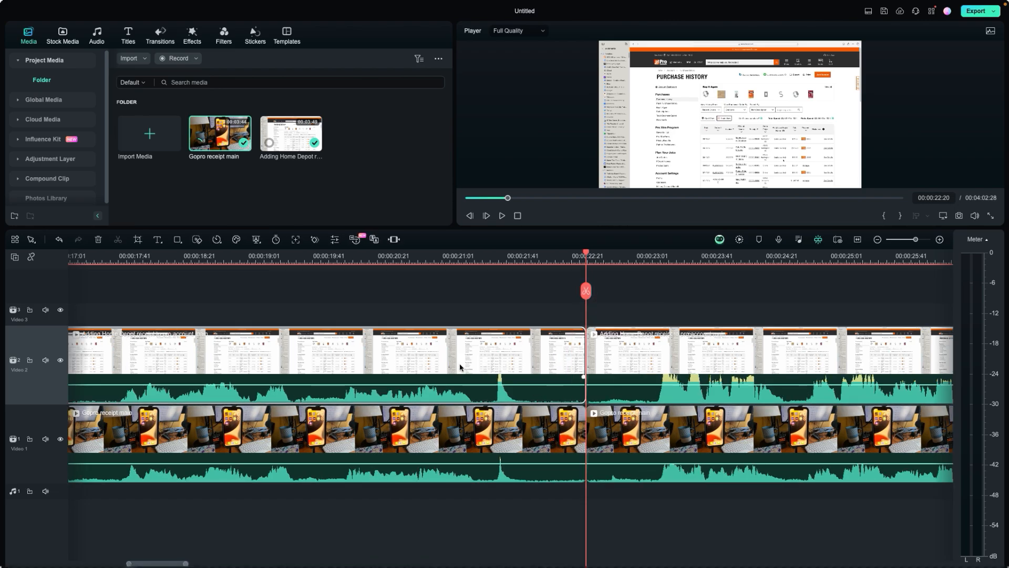
- Delete the leading portions of both clips before the split
key(Delete)
click(448, 440)
key(Delete)
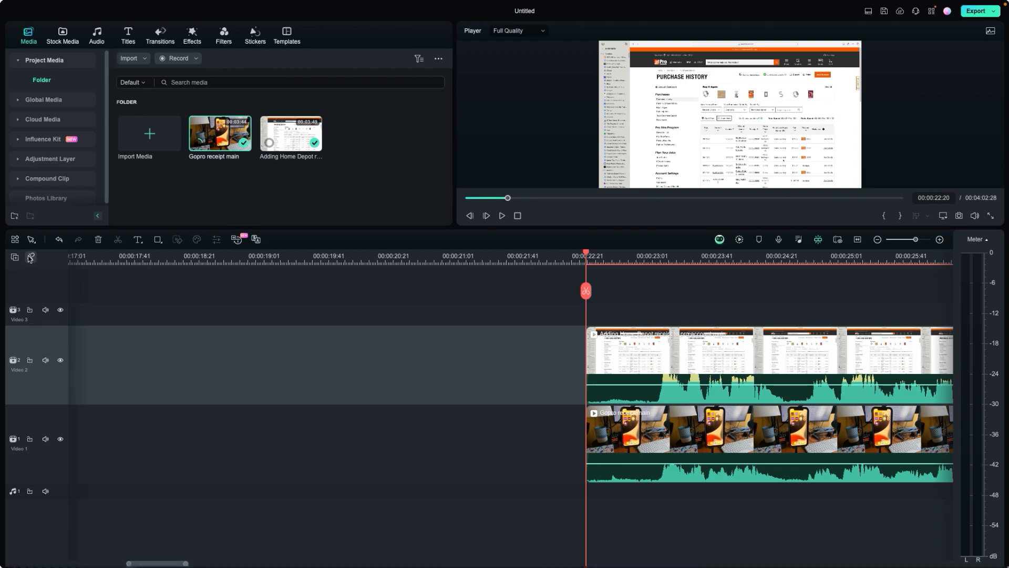
- Move both remaining clips together to the start of the timeline, keeping their alignment
click(672, 352)
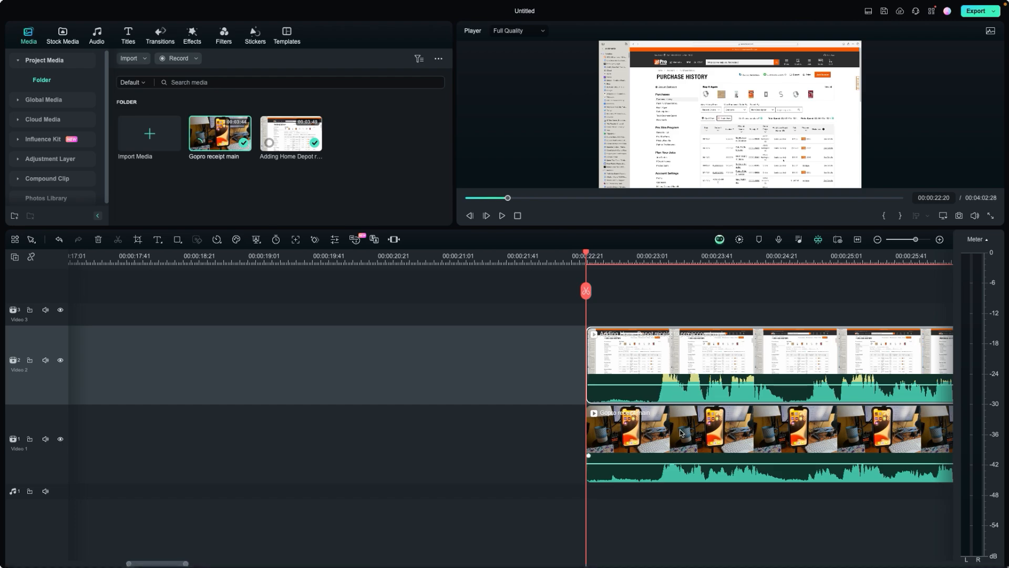
ctrl+click(663, 434)
drag(650, 372, 73, 377)
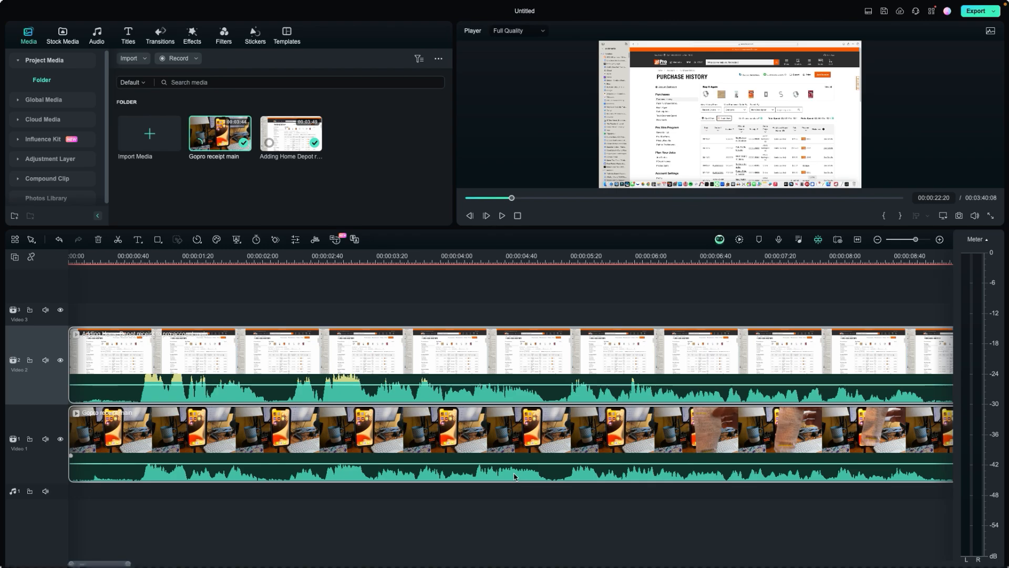
- Detach the audio from the Gopro clip on Video 1 and delete the detached audio
click(510, 439)
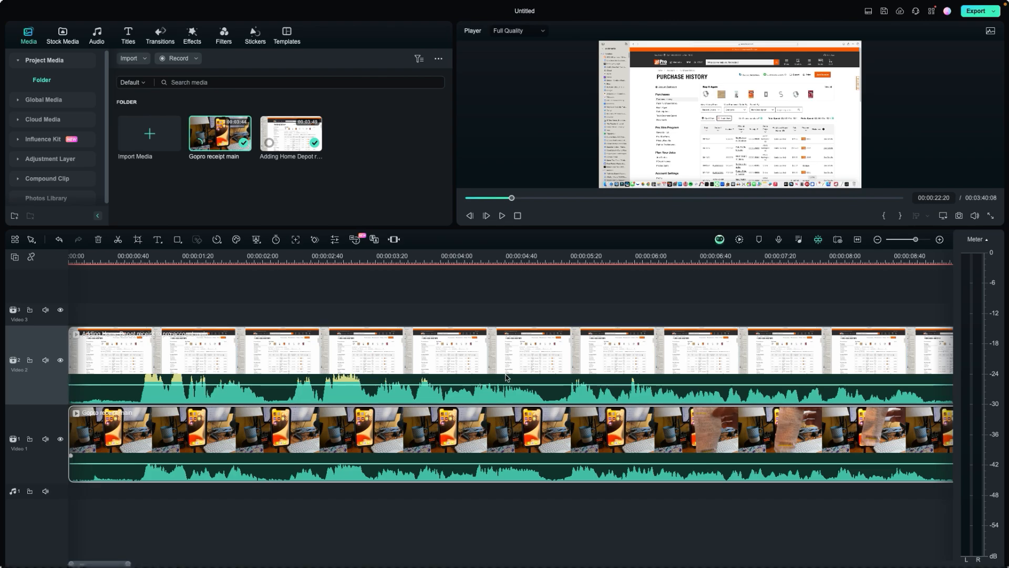
right_click(503, 433)
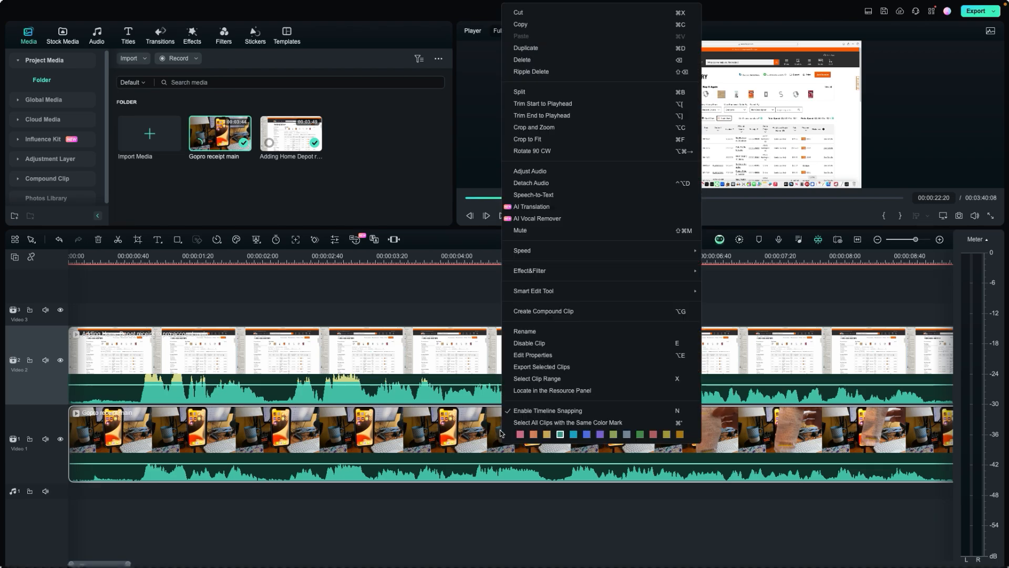
click(537, 184)
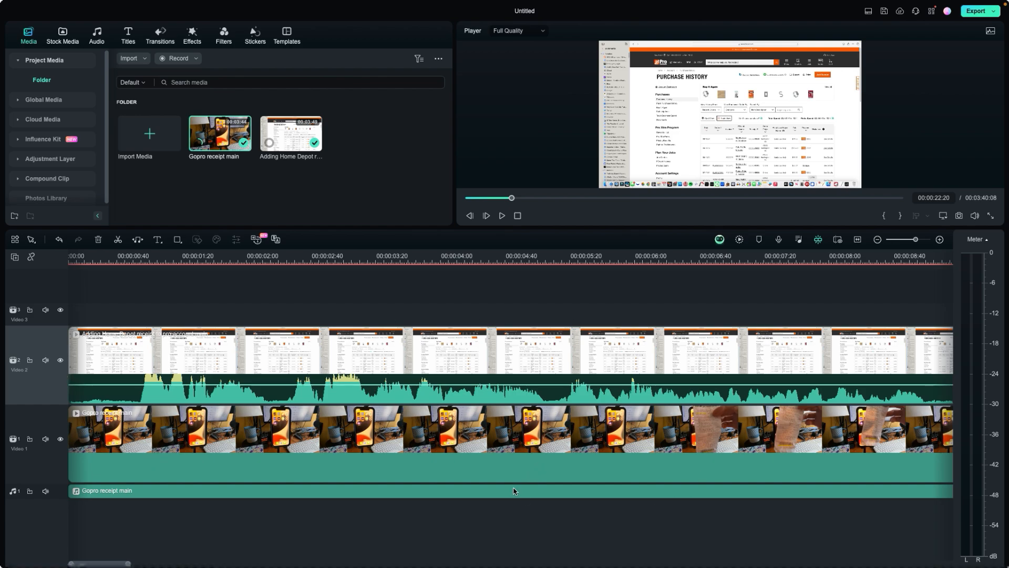
click(411, 496)
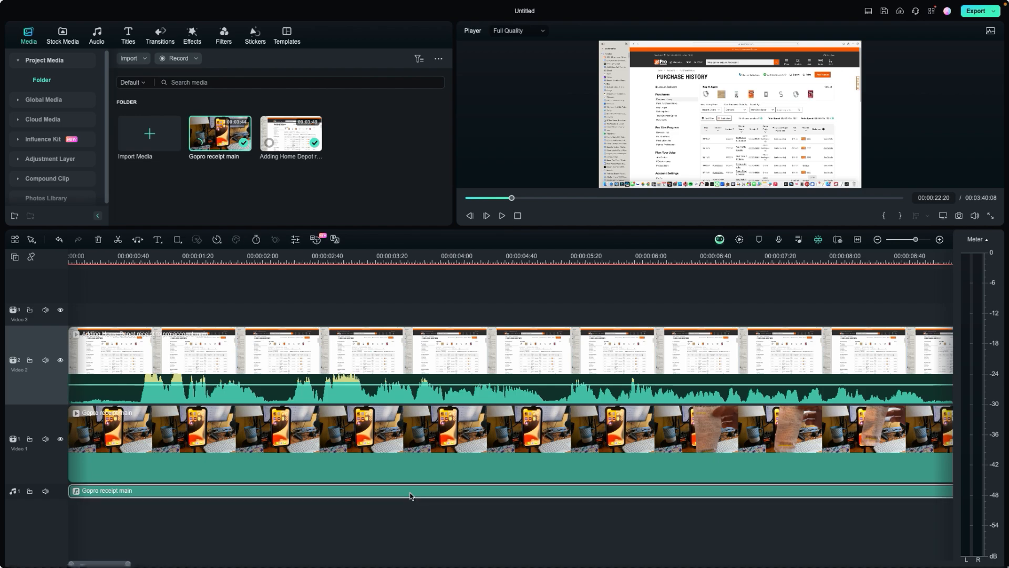
right_click(408, 495)
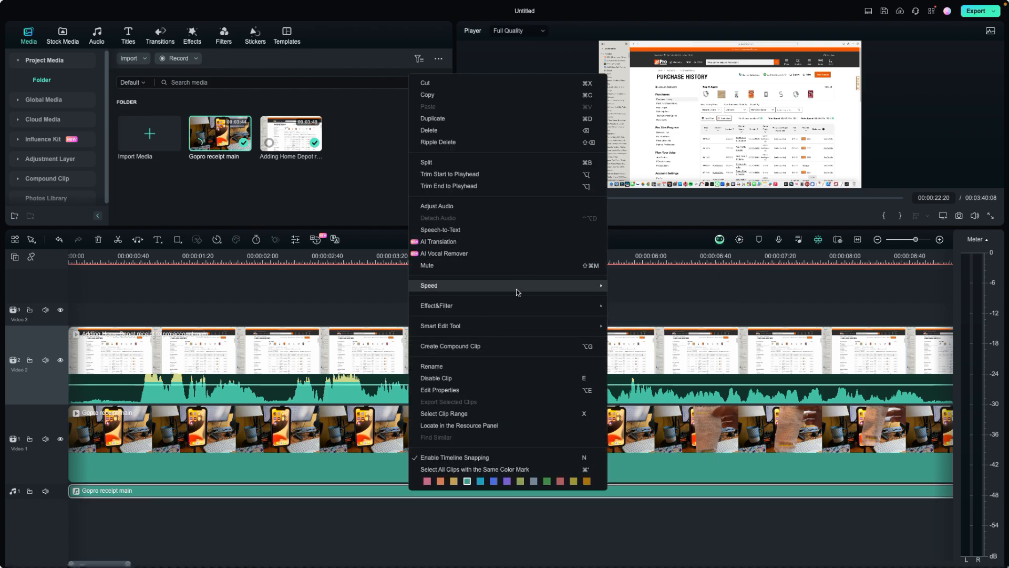
click(541, 253)
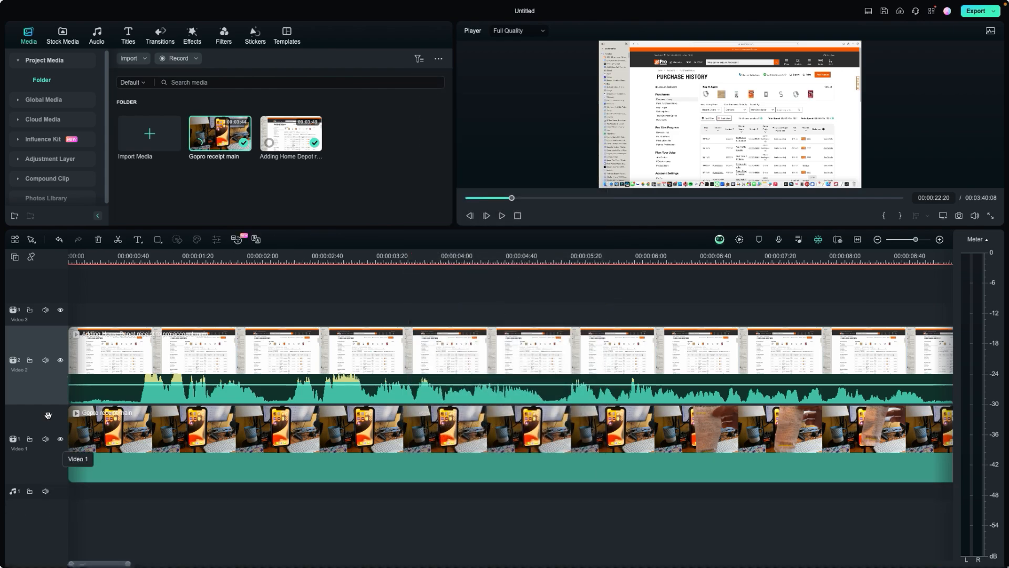
- Increase the height of the Audio 1 track and reduce the height of the Video 1 track
drag(52, 485, 62, 436)
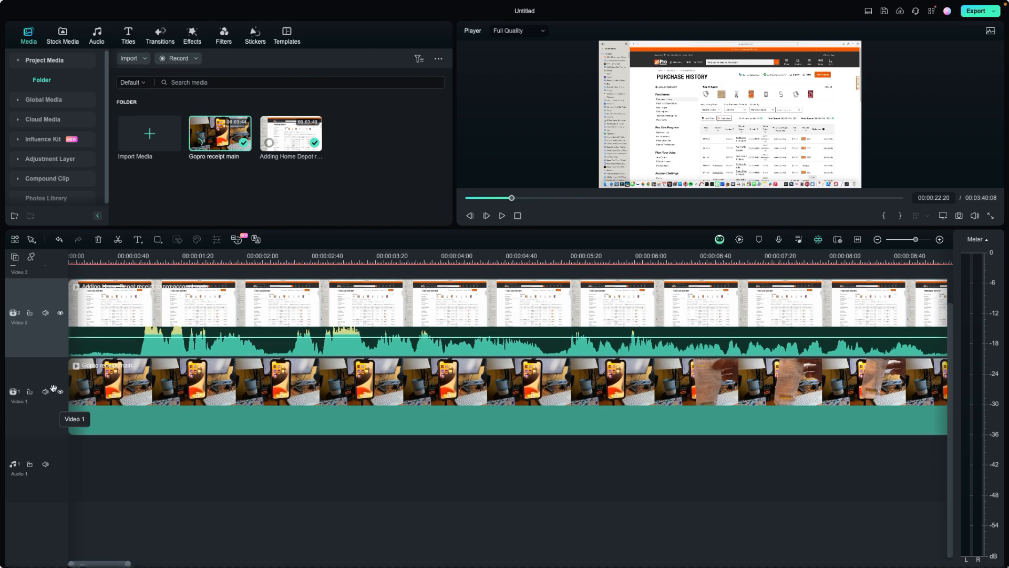
drag(44, 357, 49, 397)
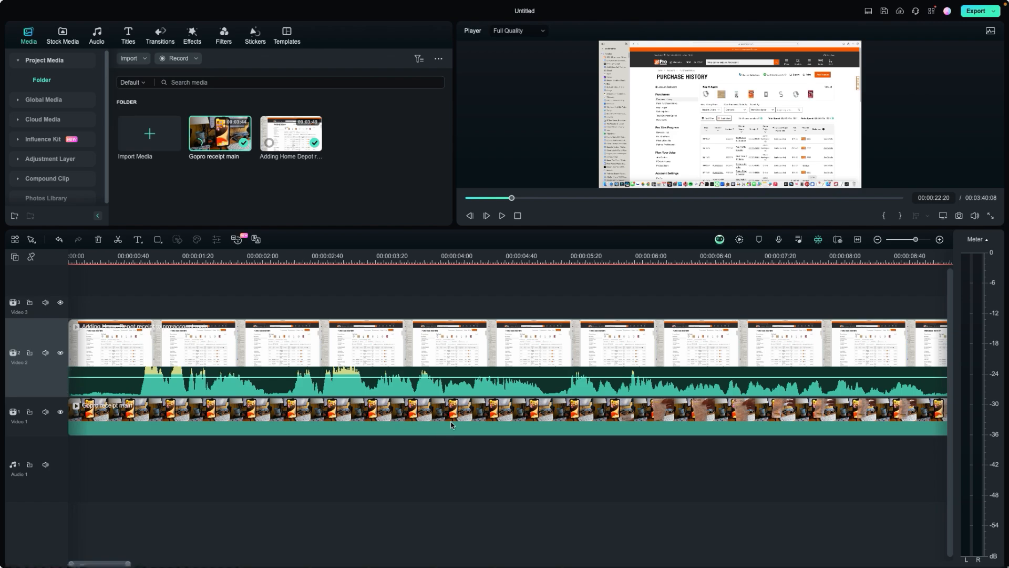
- Detach the audio from the Home Depot screen recording on Video 2 and reduce the height of the Audio 1 track
click(495, 353)
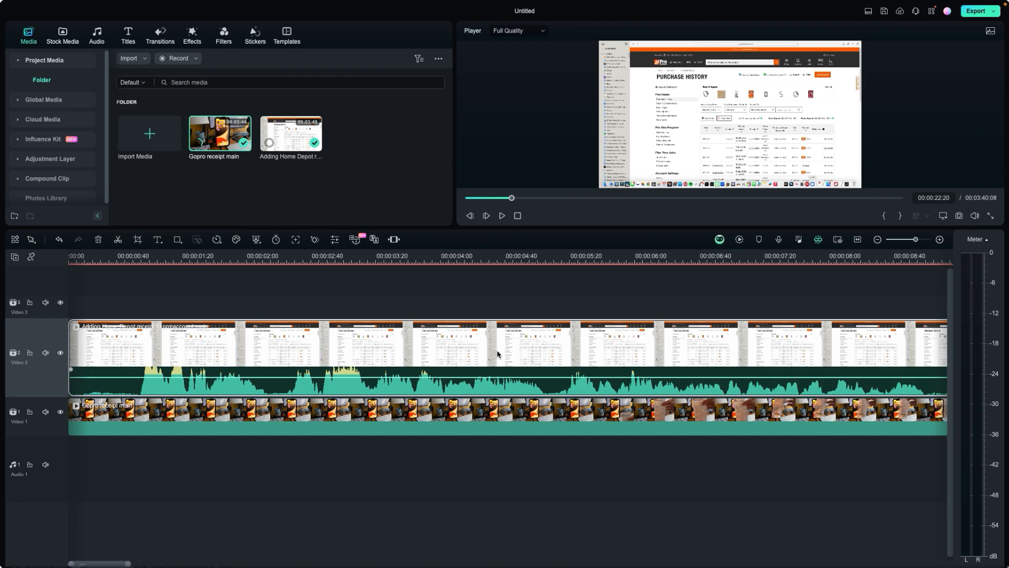
right_click(498, 354)
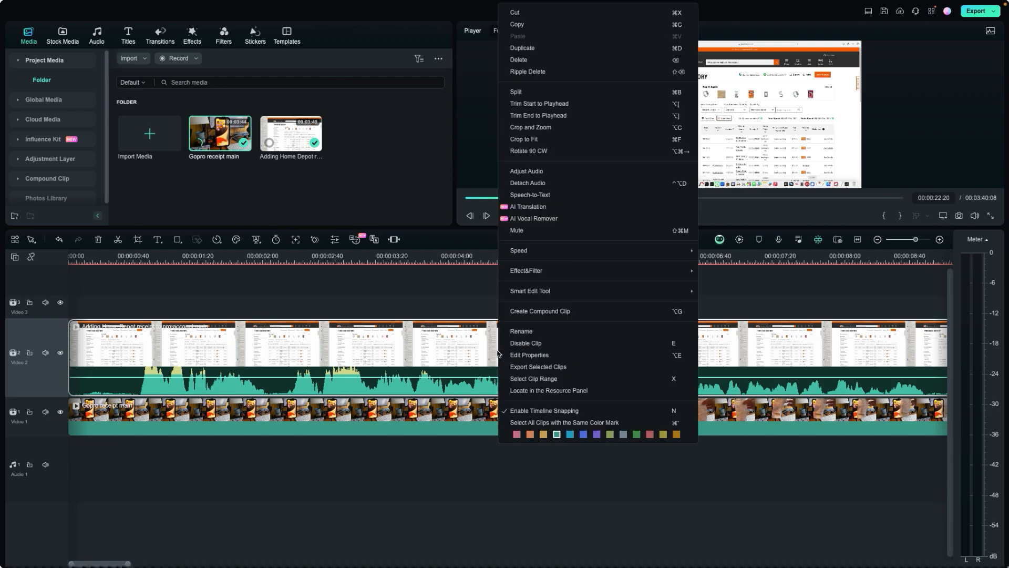
click(547, 183)
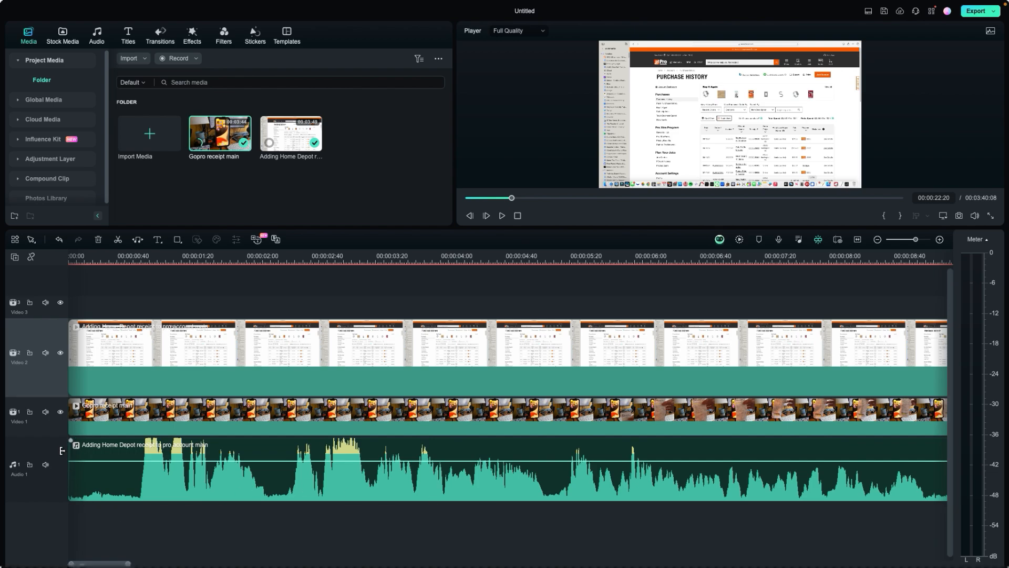
drag(47, 437, 51, 470)
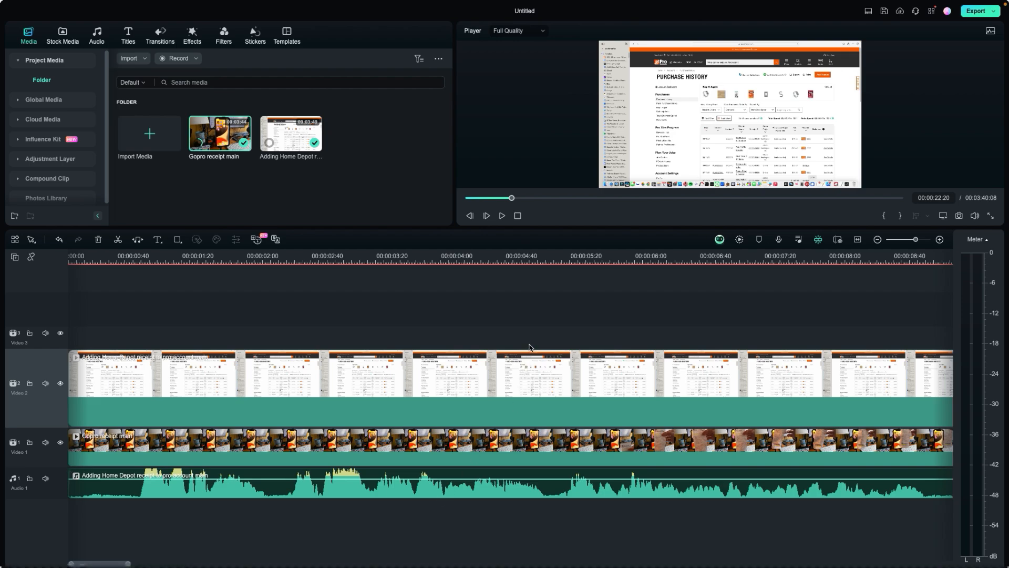
- Split the Video 2 clip at 00:00:03:26 and 00:00:05:33 and delete the segment between the cuts, leaving a gap
click(417, 257)
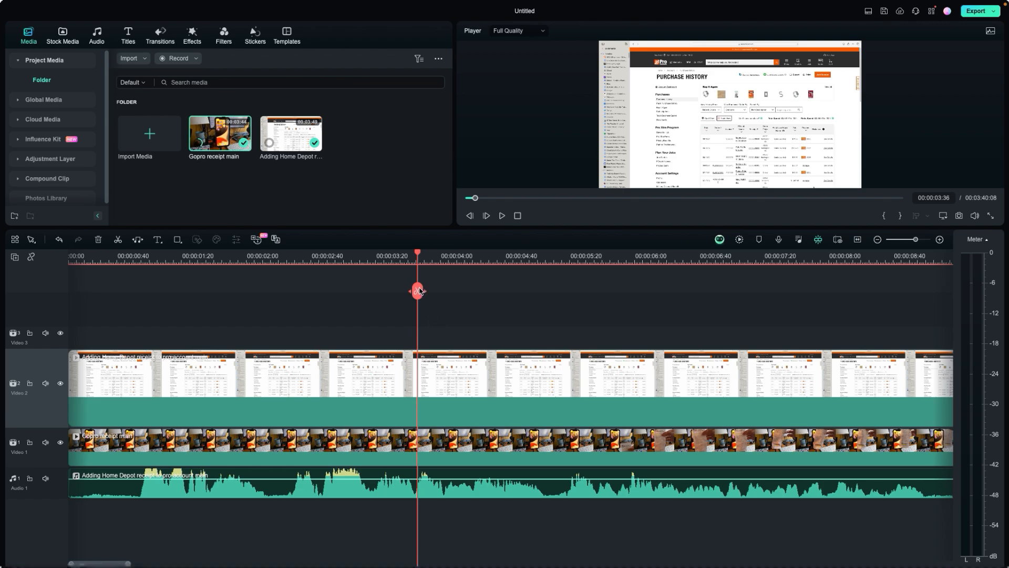
click(535, 258)
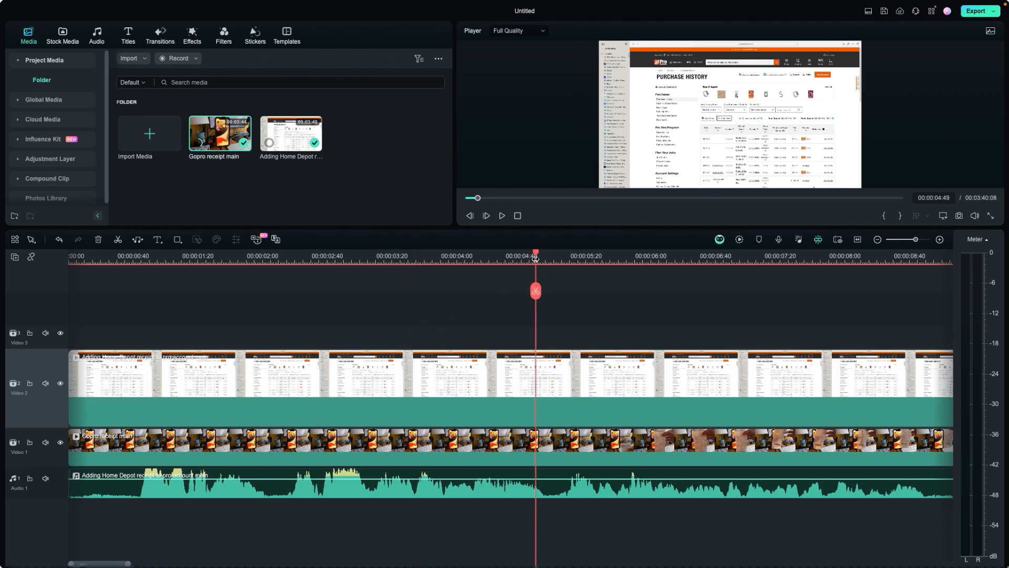
click(401, 258)
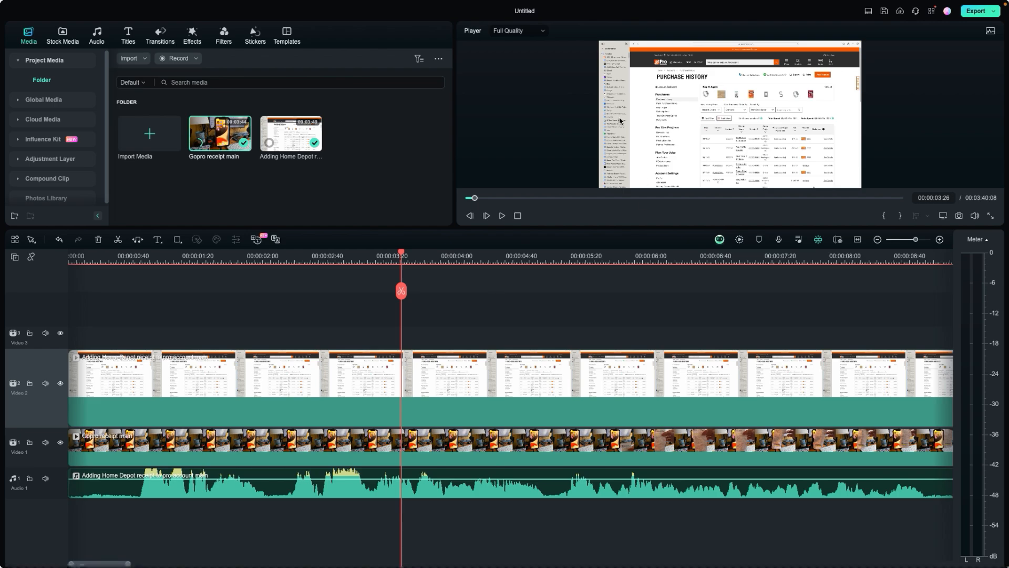
click(422, 380)
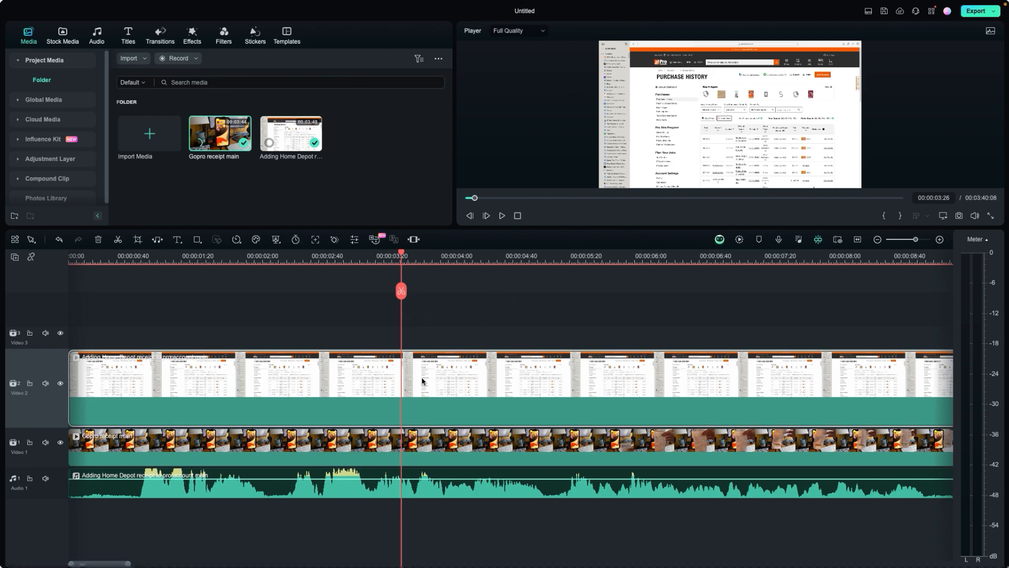
click(401, 292)
click(408, 257)
drag(408, 257, 606, 258)
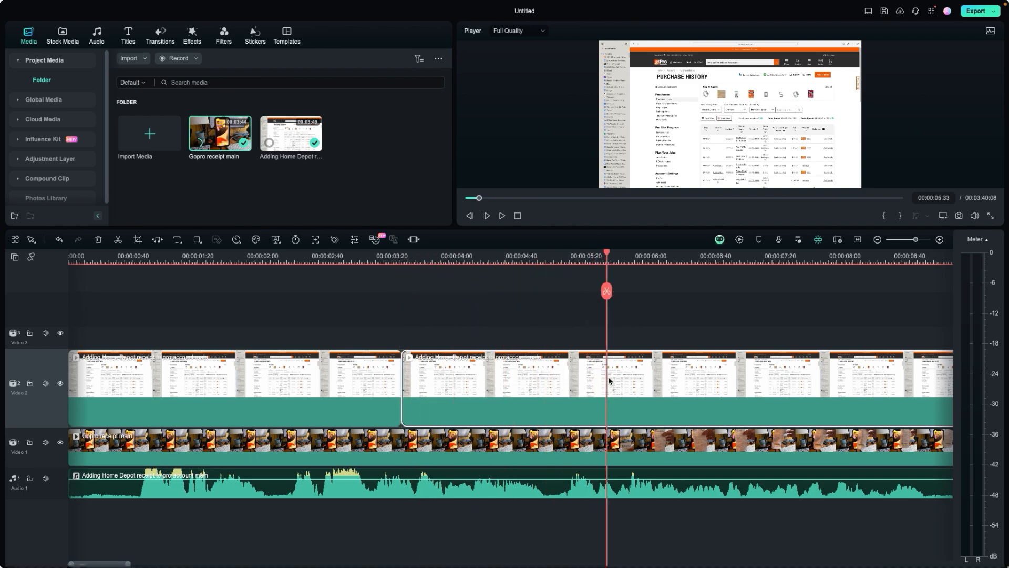
click(607, 292)
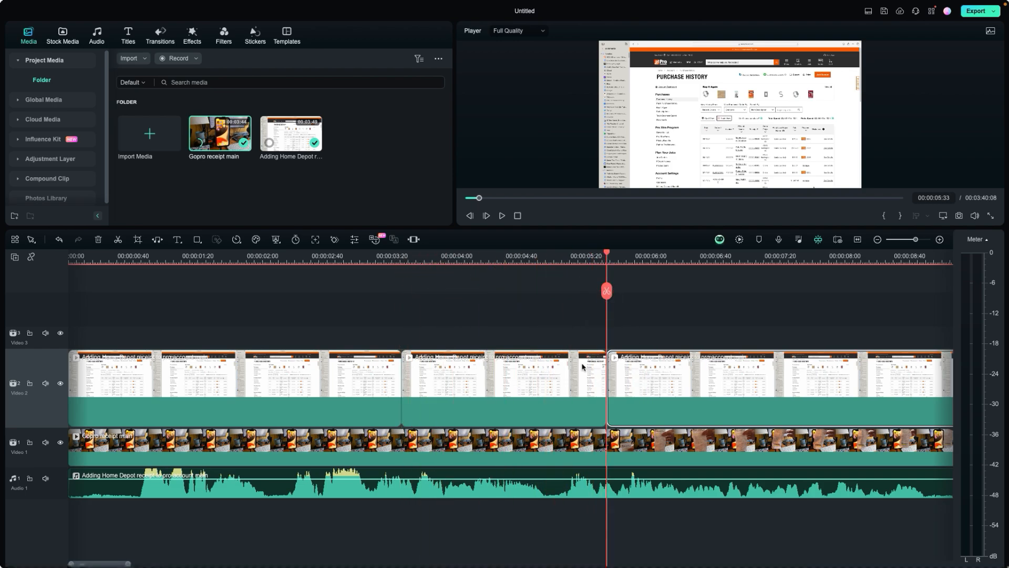
key(Delete)
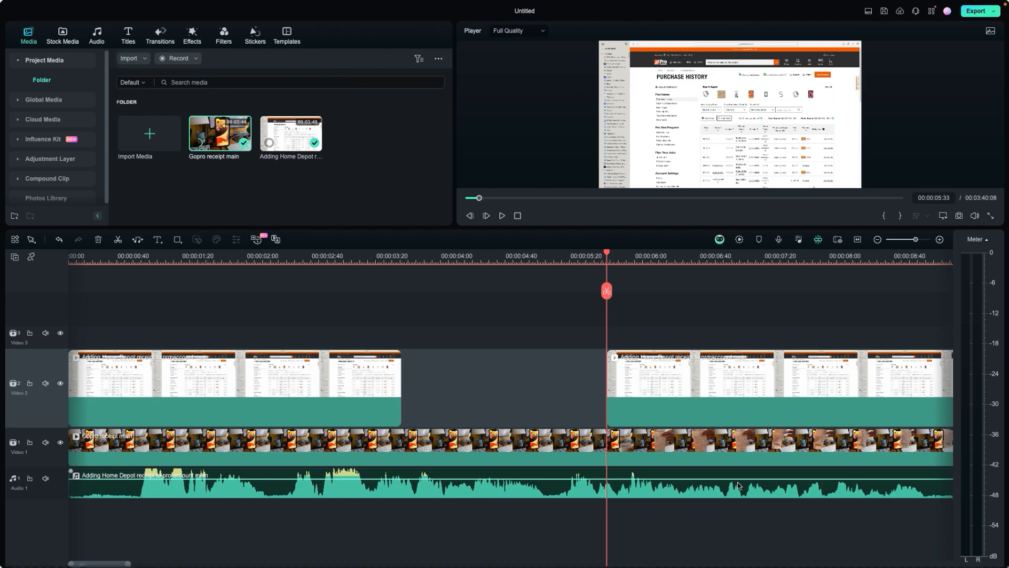
- Play the timeline from 00:00:02:15 across the first gap on Video 2 to check the camera switch
click(333, 258)
click(287, 257)
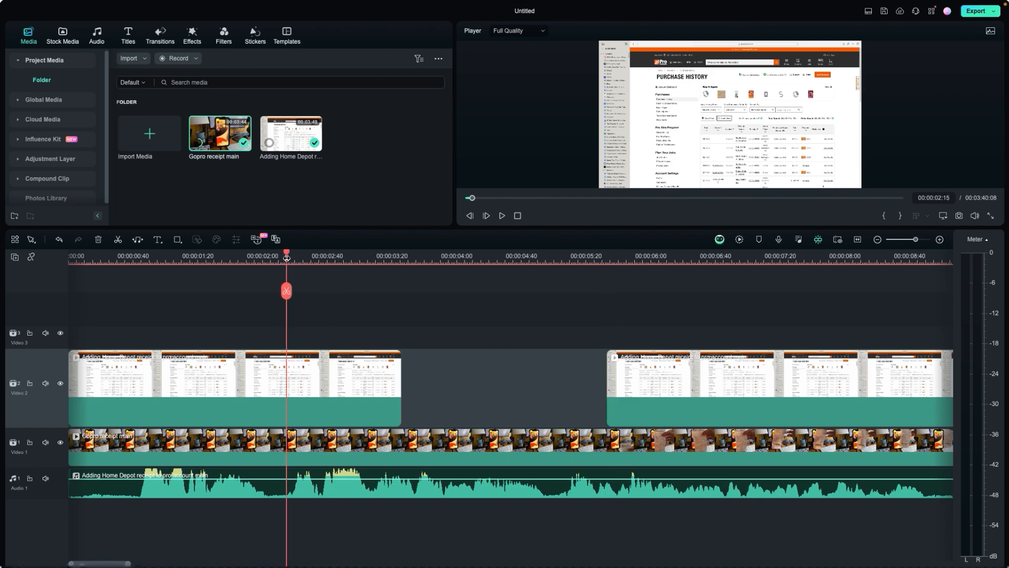
key(space)
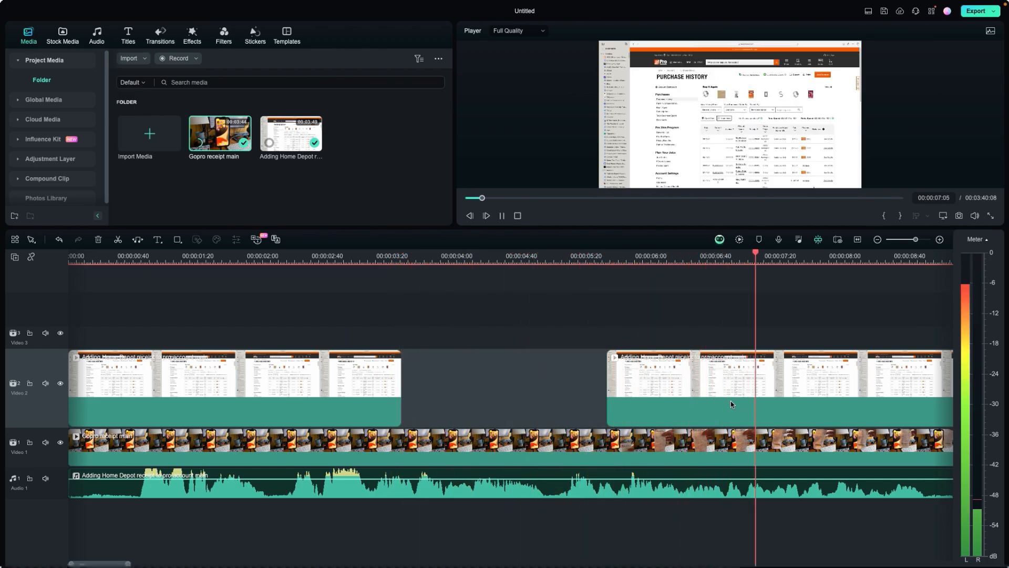
key(space)
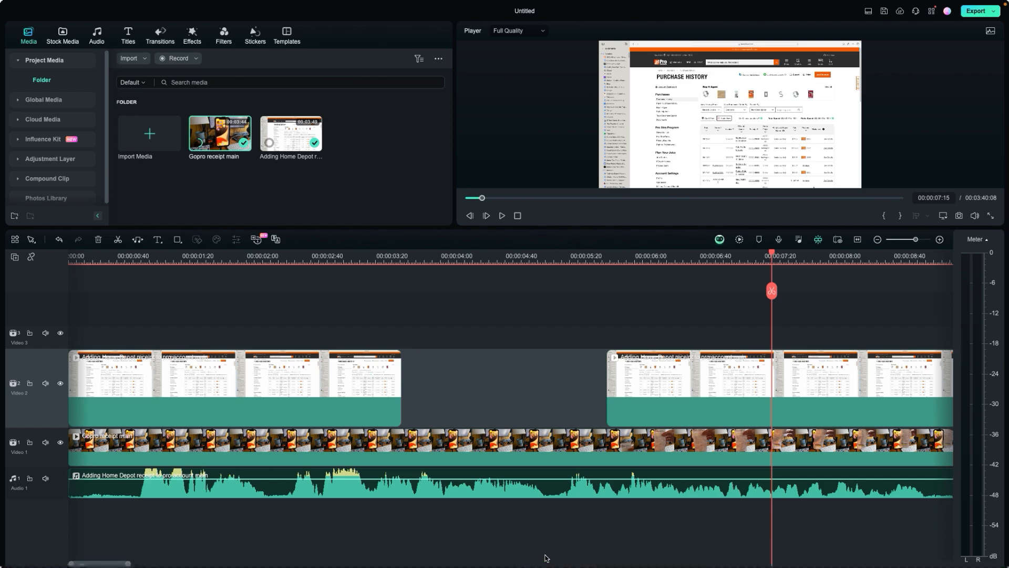
- Split the Video 2 clip at 00:02:39:10 and 00:03:09:49 and delete the segment between the cuts, leaving a gap
drag(126, 563, 165, 564)
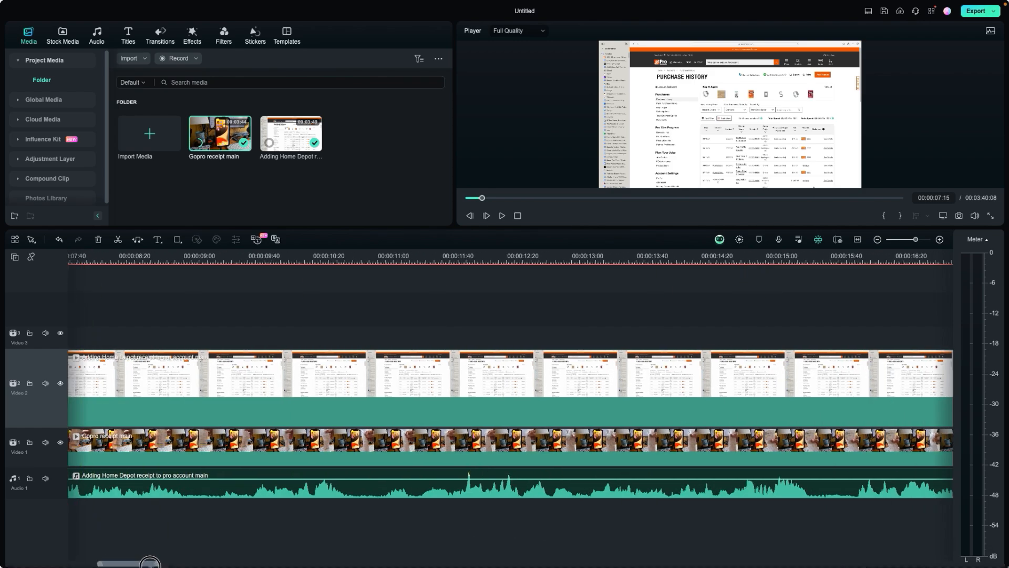
click(877, 239)
click(878, 240)
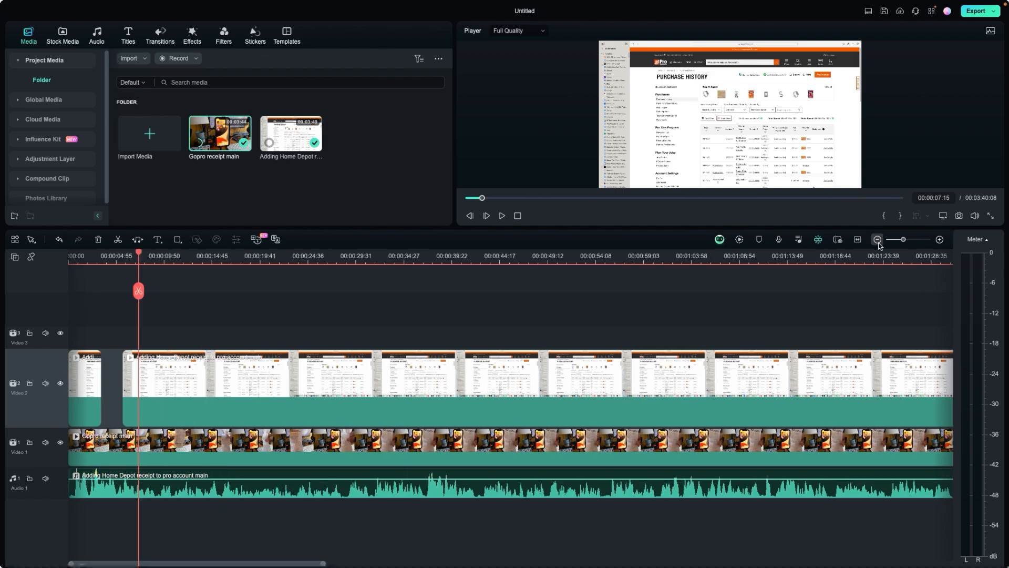
click(878, 241)
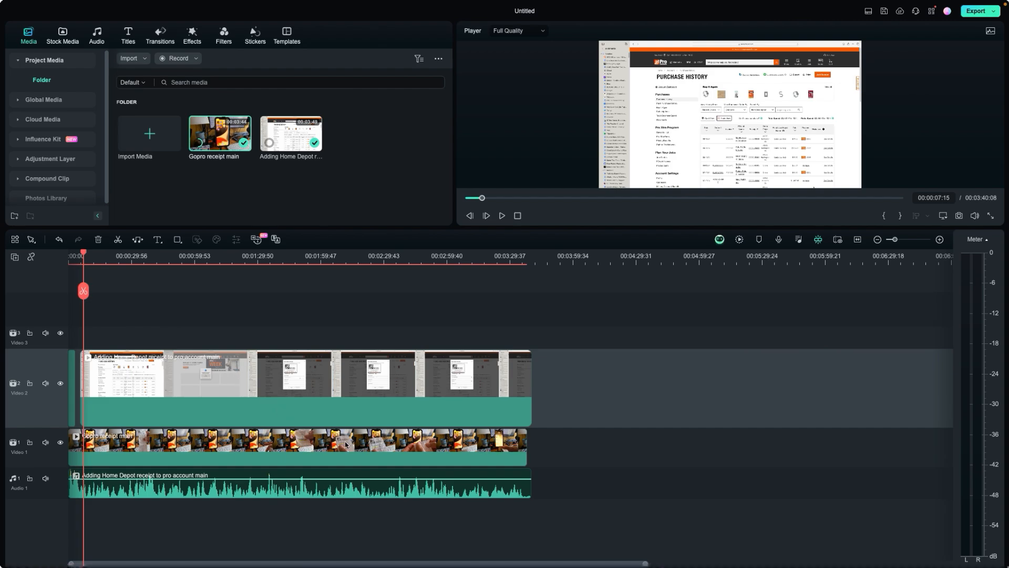
click(527, 563)
click(939, 239)
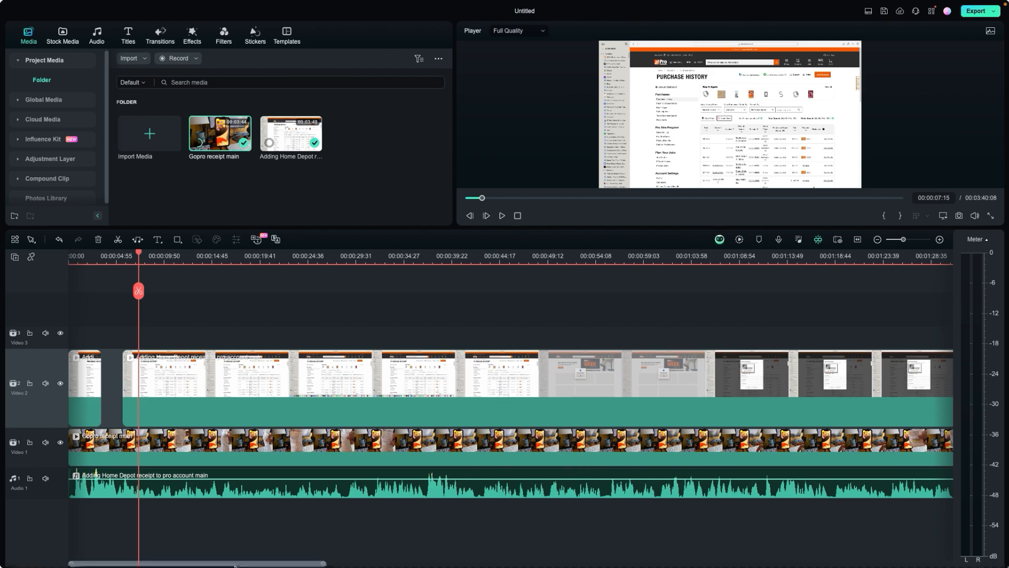
drag(242, 565, 566, 563)
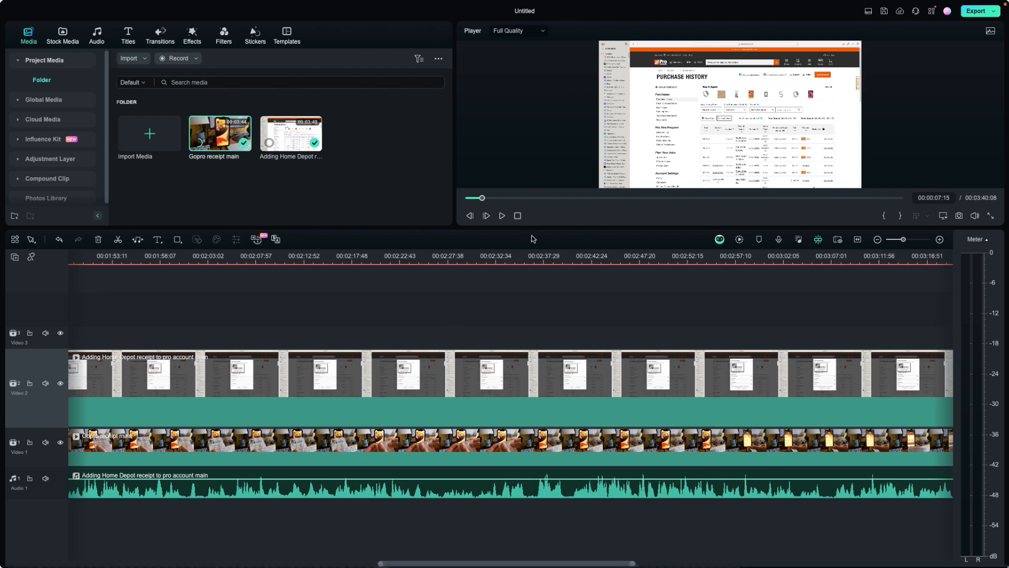
click(561, 260)
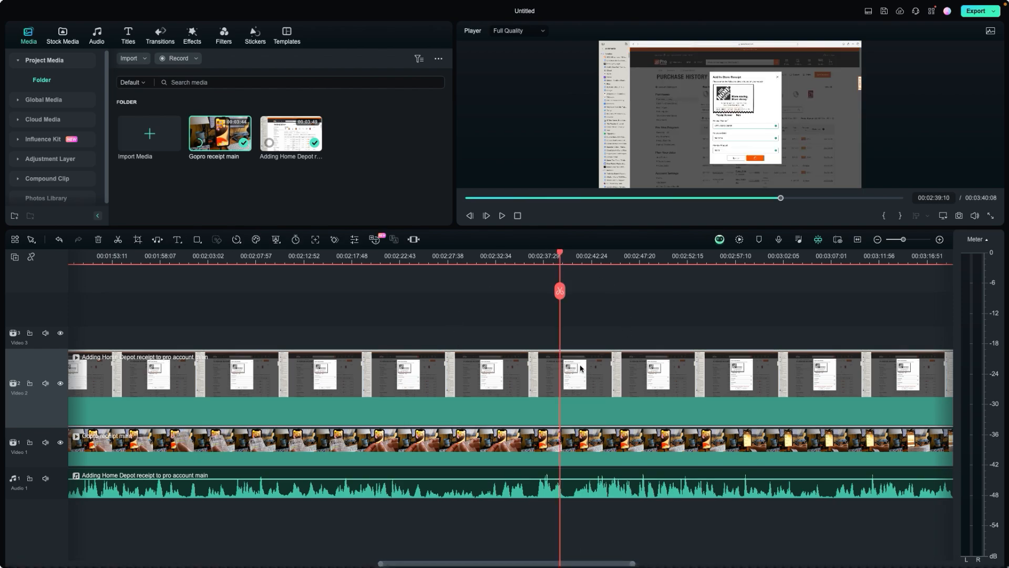
click(560, 291)
drag(560, 255, 858, 289)
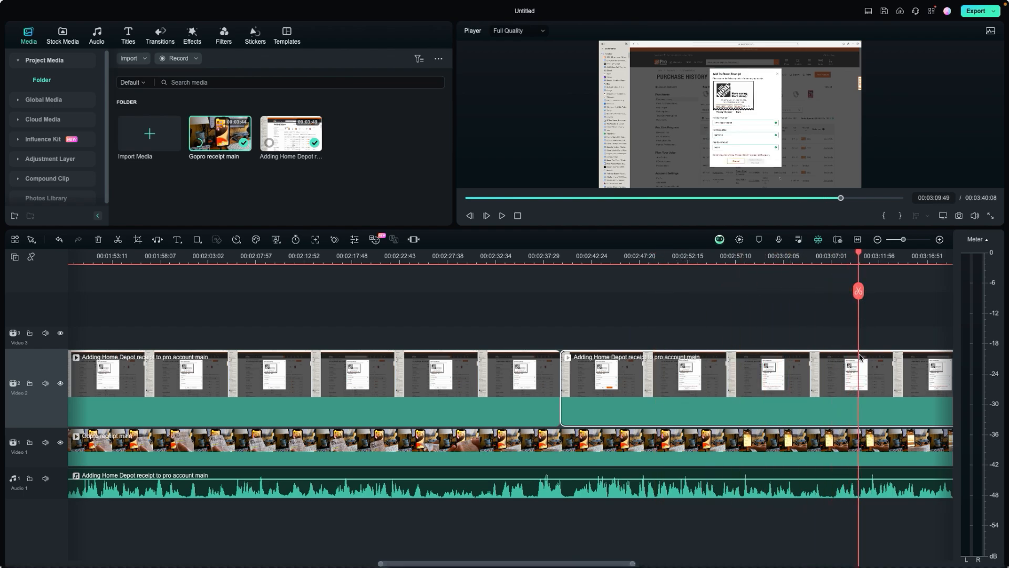
click(860, 293)
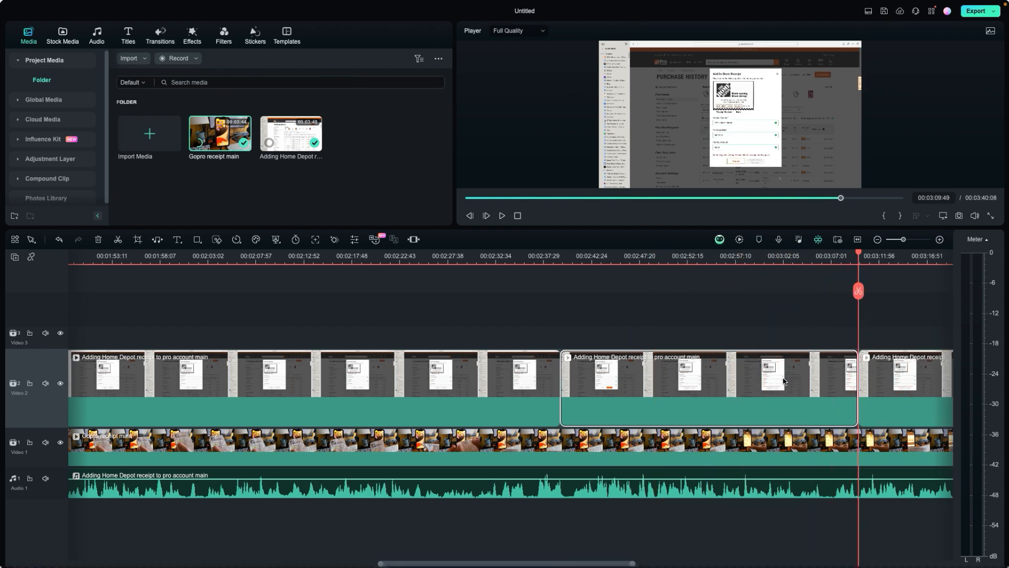
key(Delete)
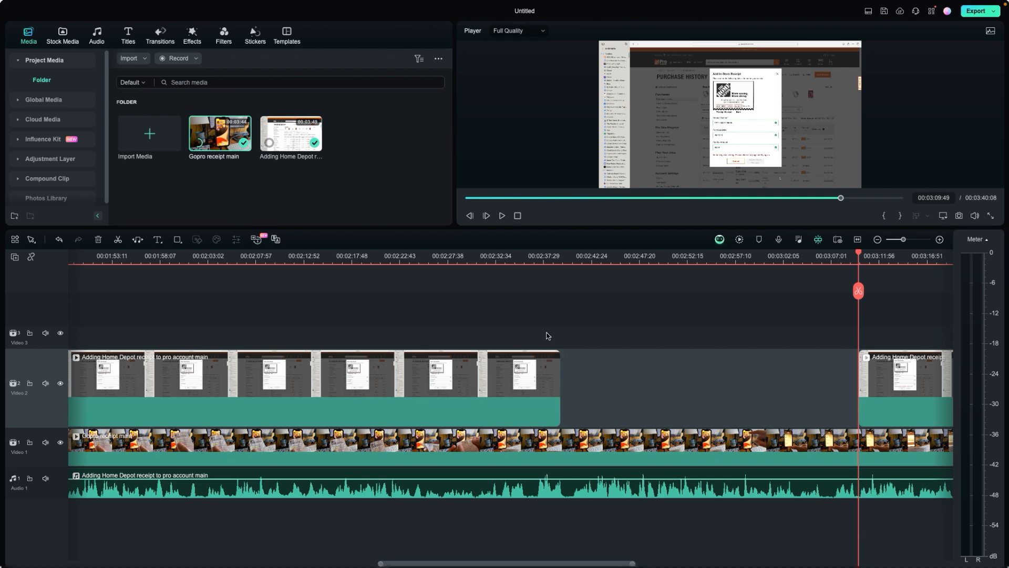
- Play the timeline from shortly before the second gap on Video 2 to check the switch to the Gopro footage
click(466, 258)
key(space)
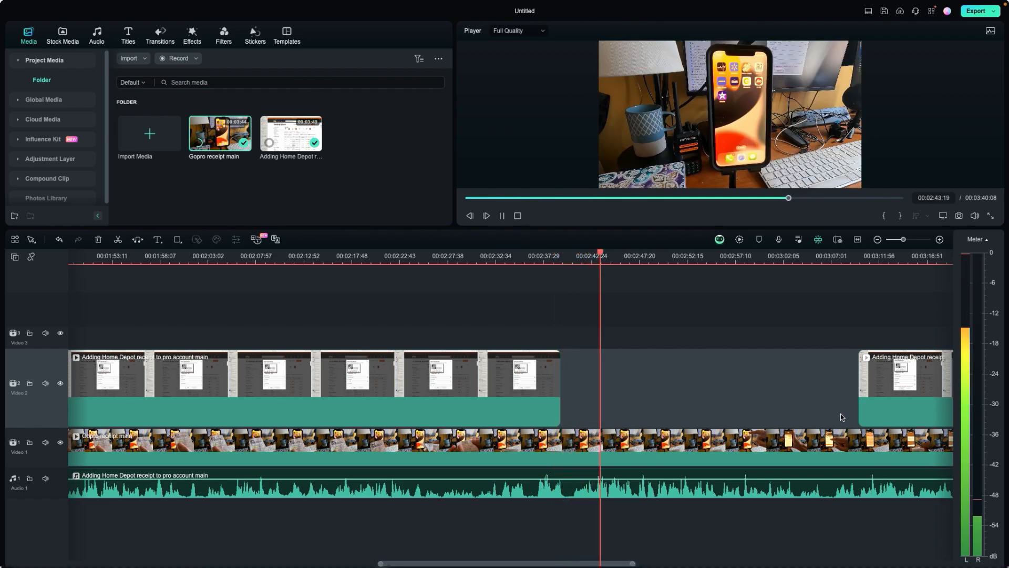
key(space)
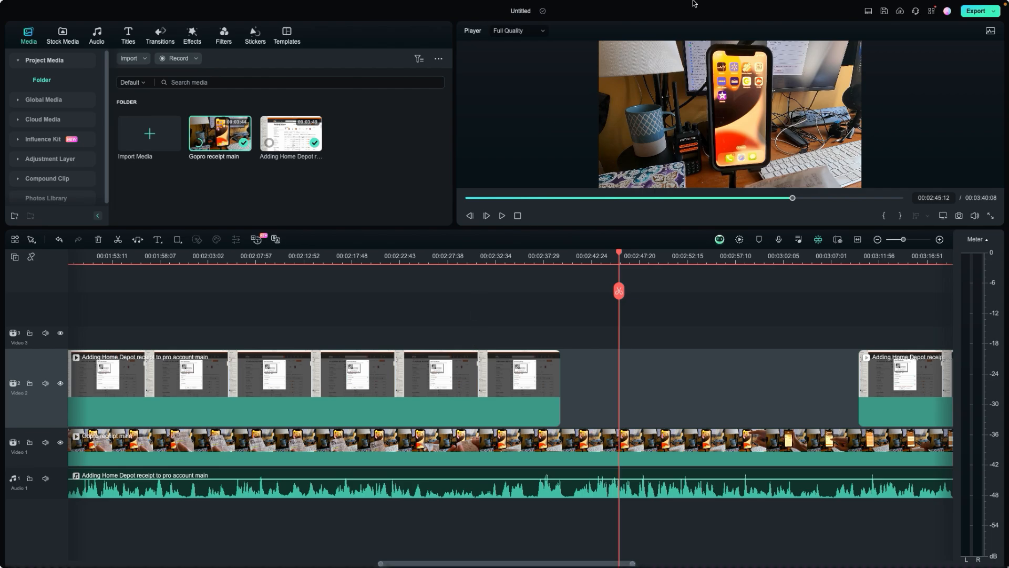
mouse_move(702, 5)
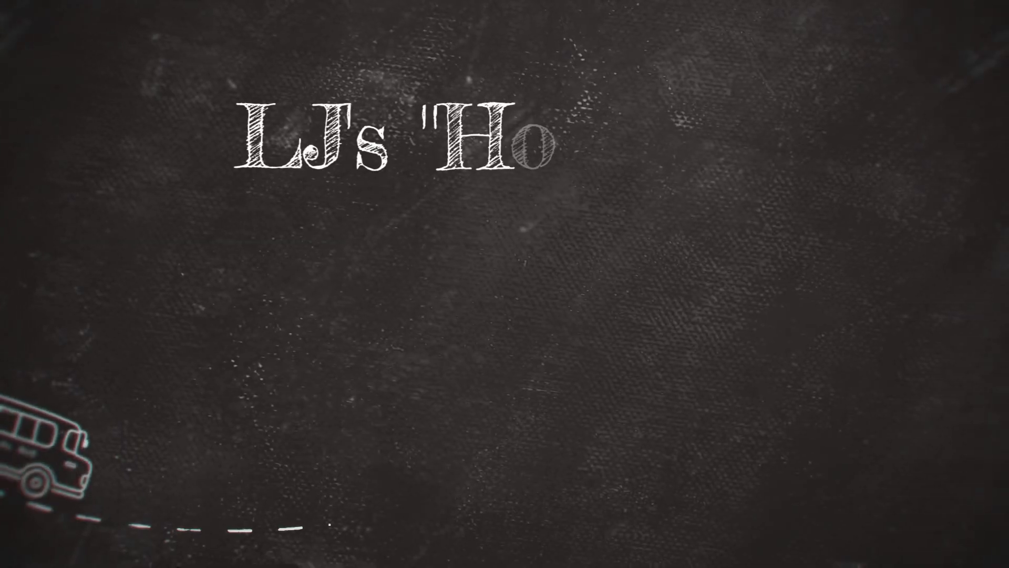